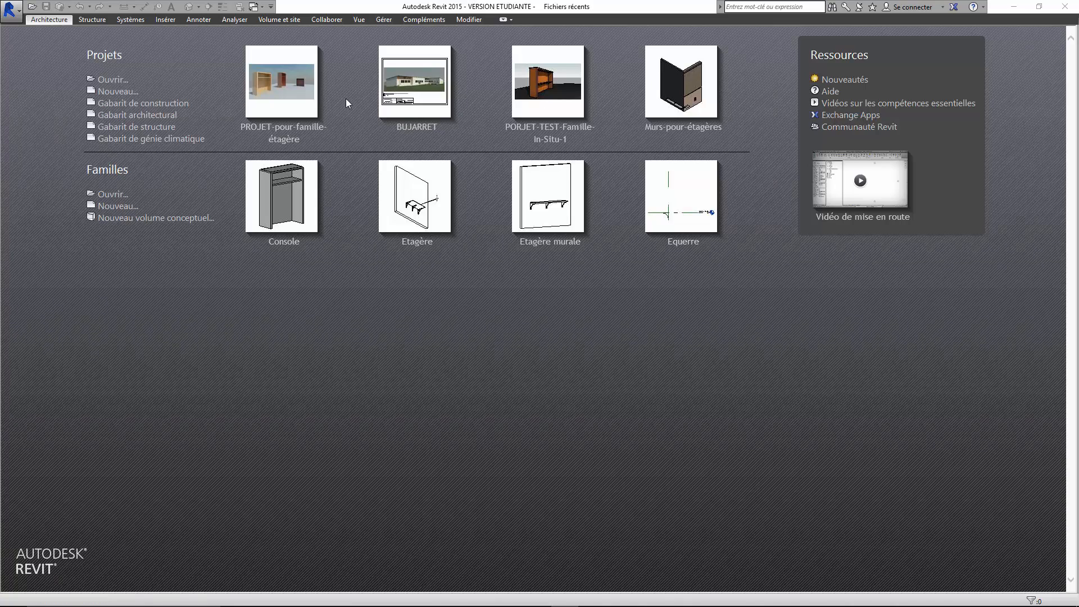
Create a new project from the architectural template.
{"action": "left_click", "coordinate": [115, 116]}
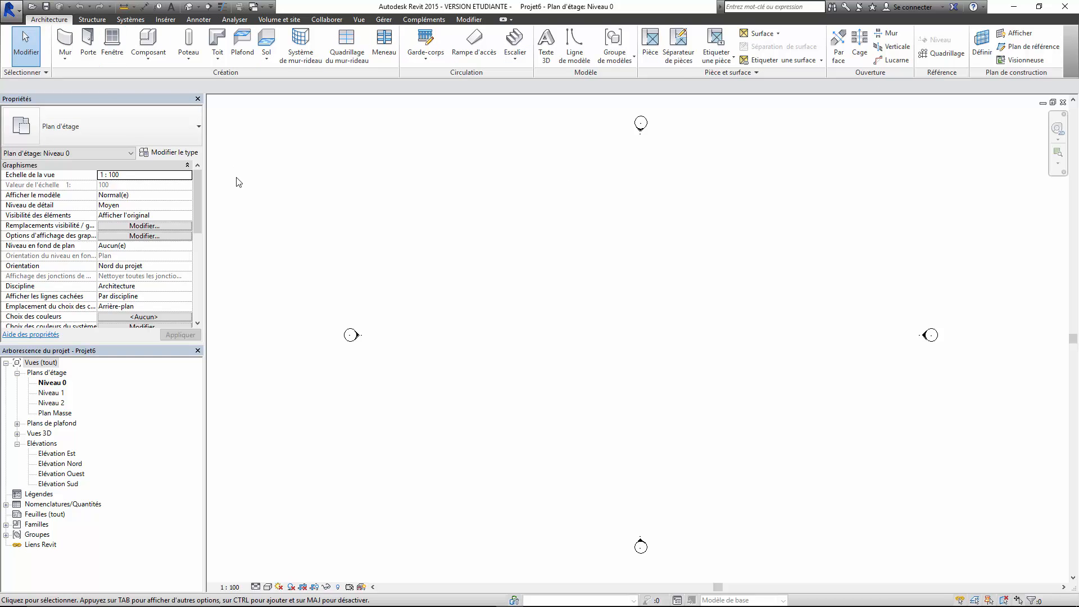
{"action": "left_click", "coordinate": [20, 12]}
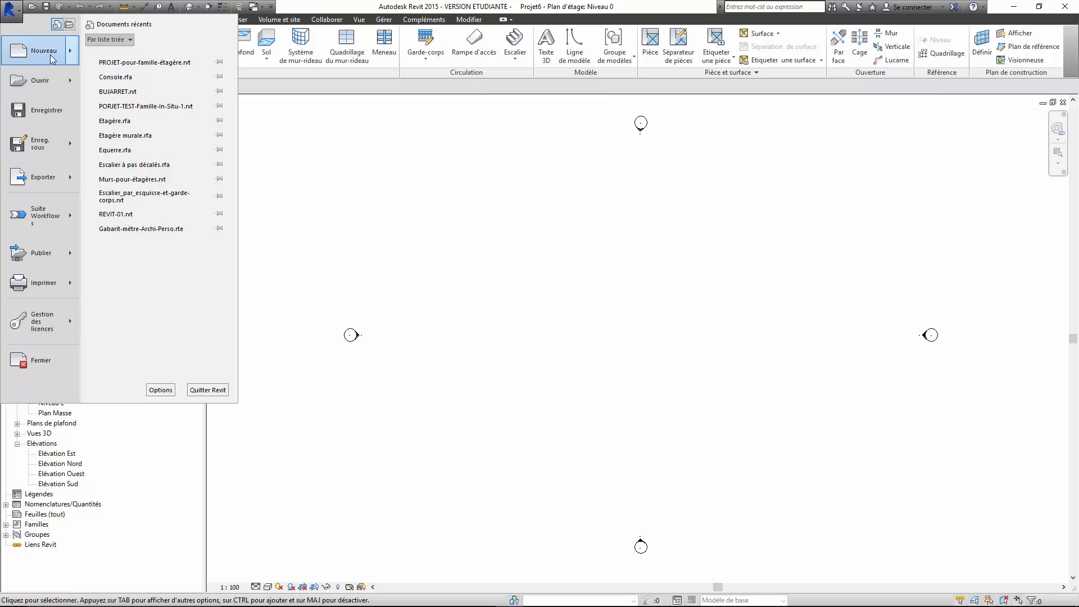
{"action": "mouse_move", "coordinate": [52, 59]}
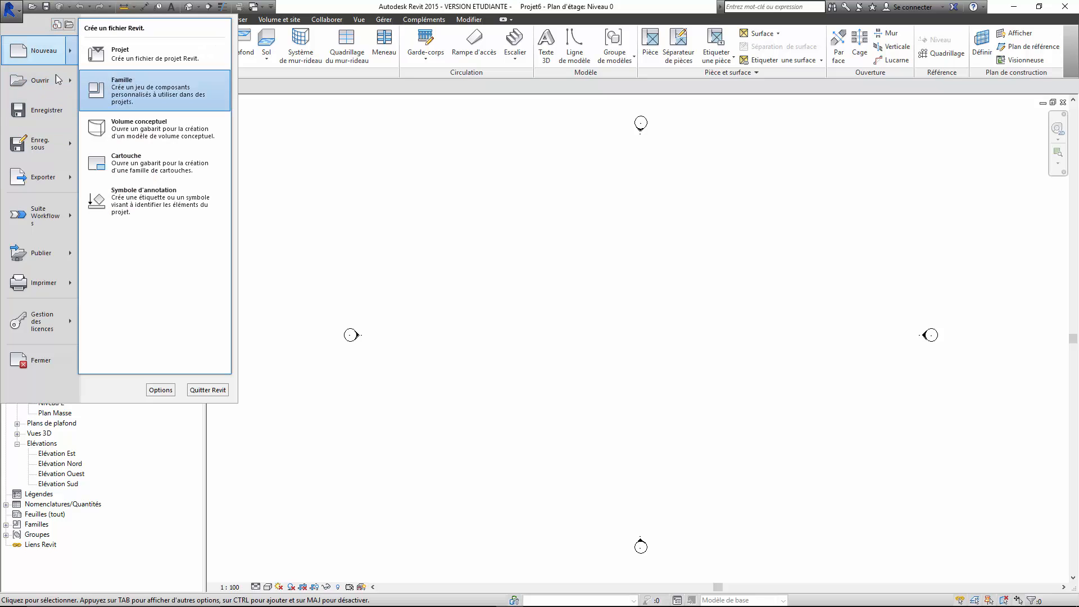
{"action": "left_click", "coordinate": [17, 13]}
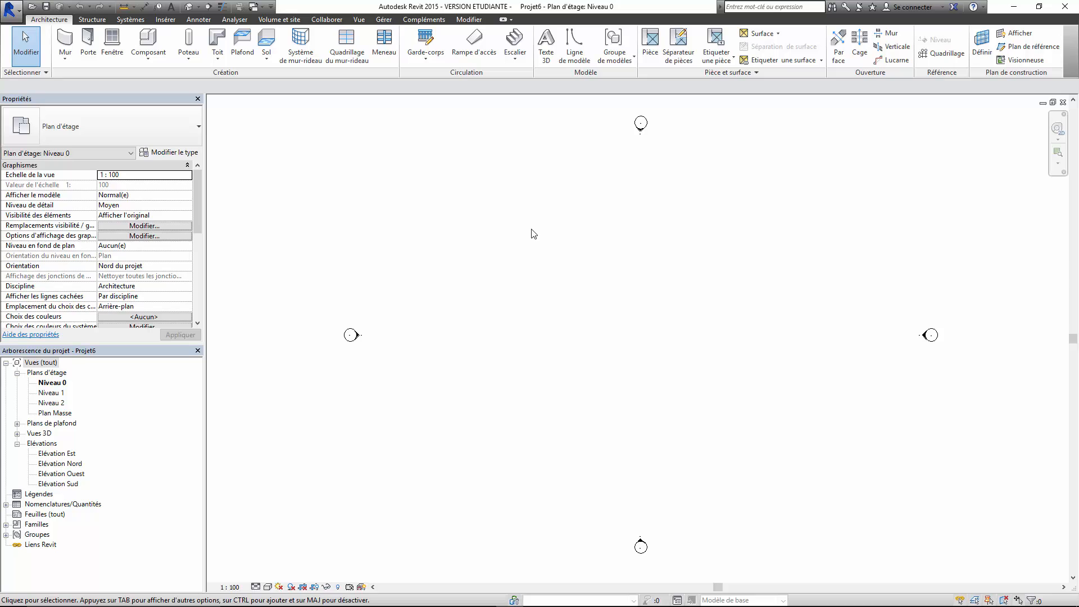
Start an architectural wall and choose the wall type Ext. Parpaing 20 + Isolant 10.
{"action": "left_click", "coordinate": [66, 44]}
{"action": "left_click", "coordinate": [65, 54]}
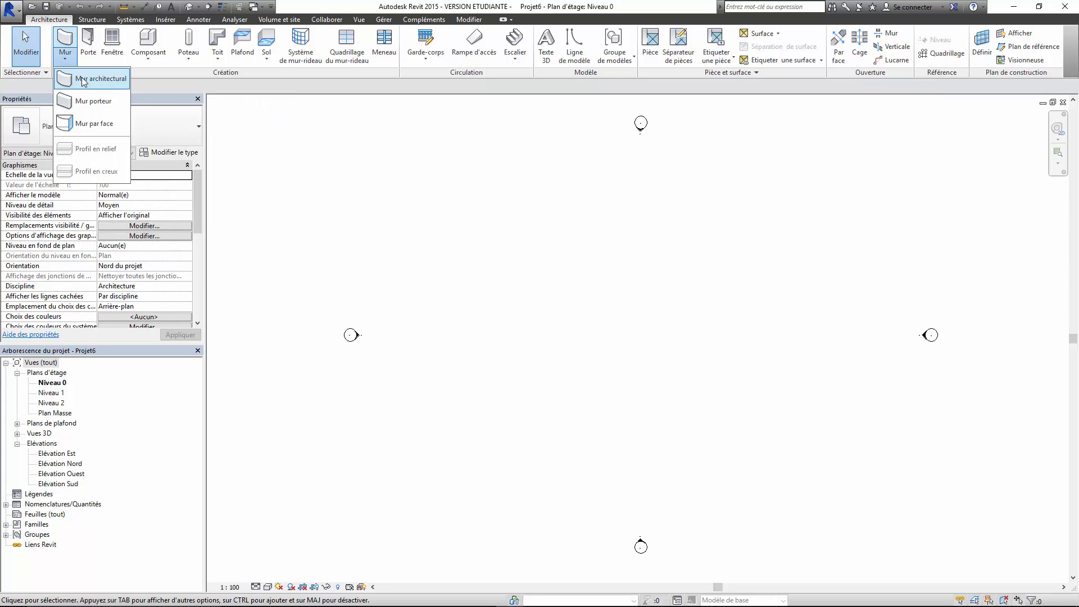
{"action": "left_click", "coordinate": [82, 78]}
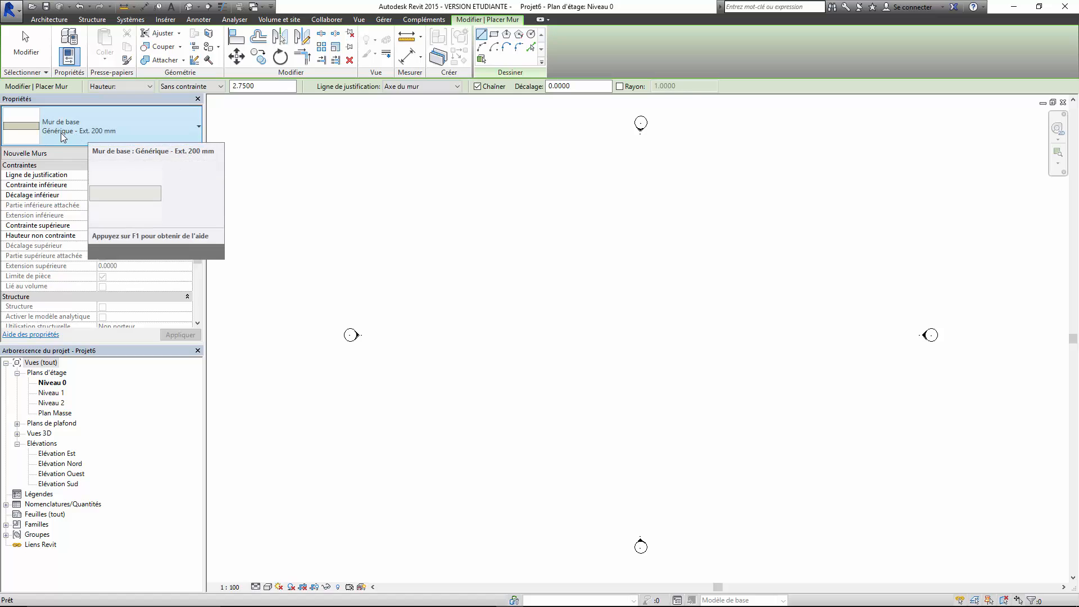
{"action": "left_click", "coordinate": [63, 137]}
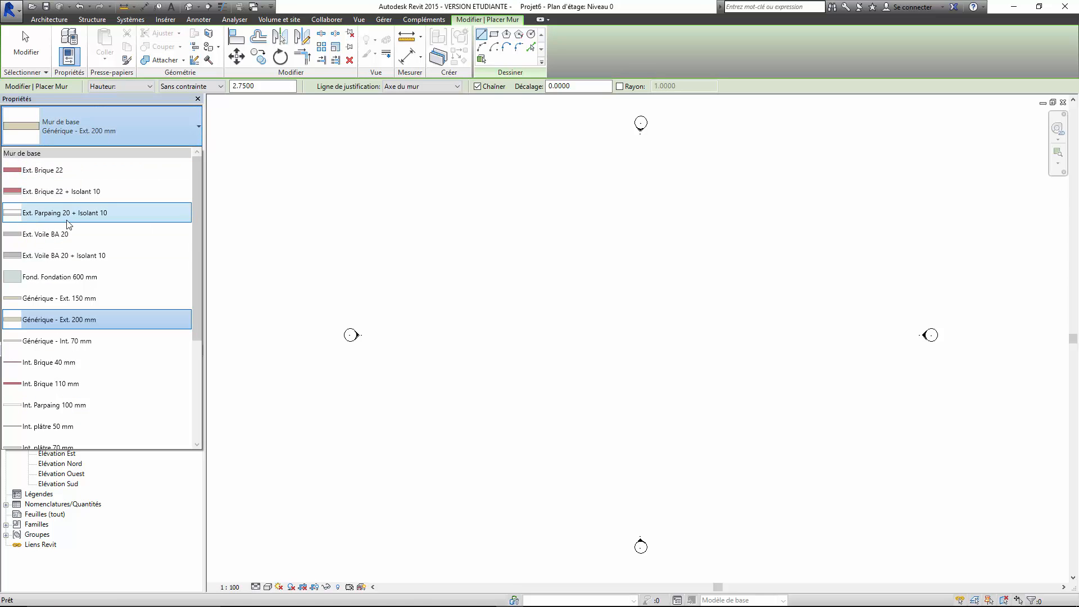
{"action": "left_click", "coordinate": [52, 218]}
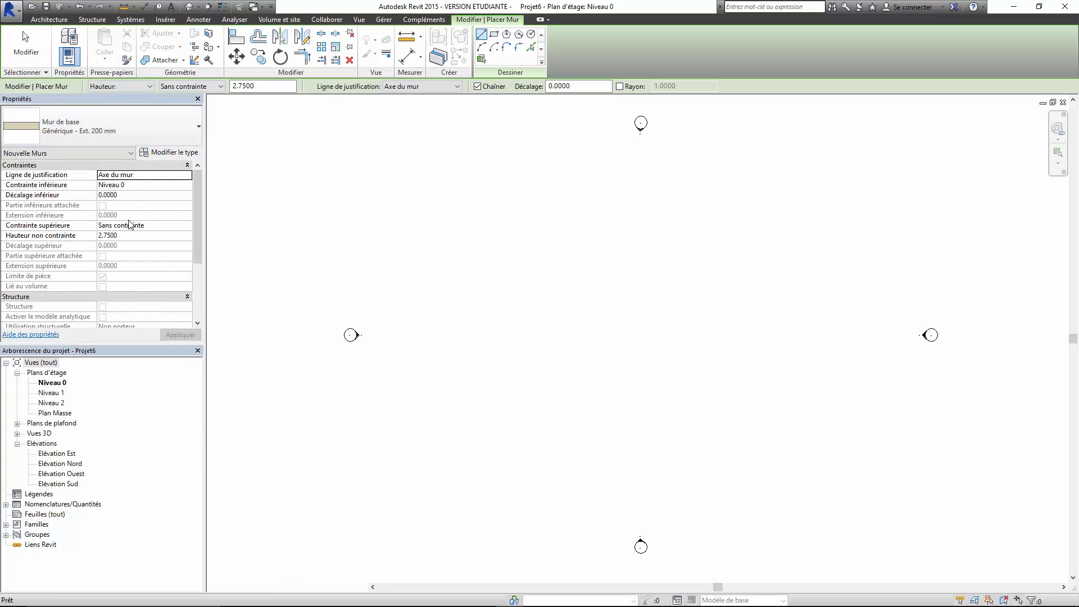
Duplicate the wall type under the name "Ext. Finition 2 + Iso 10 + Parpaing 20 + Isolant 10".
{"action": "left_click", "coordinate": [175, 153]}
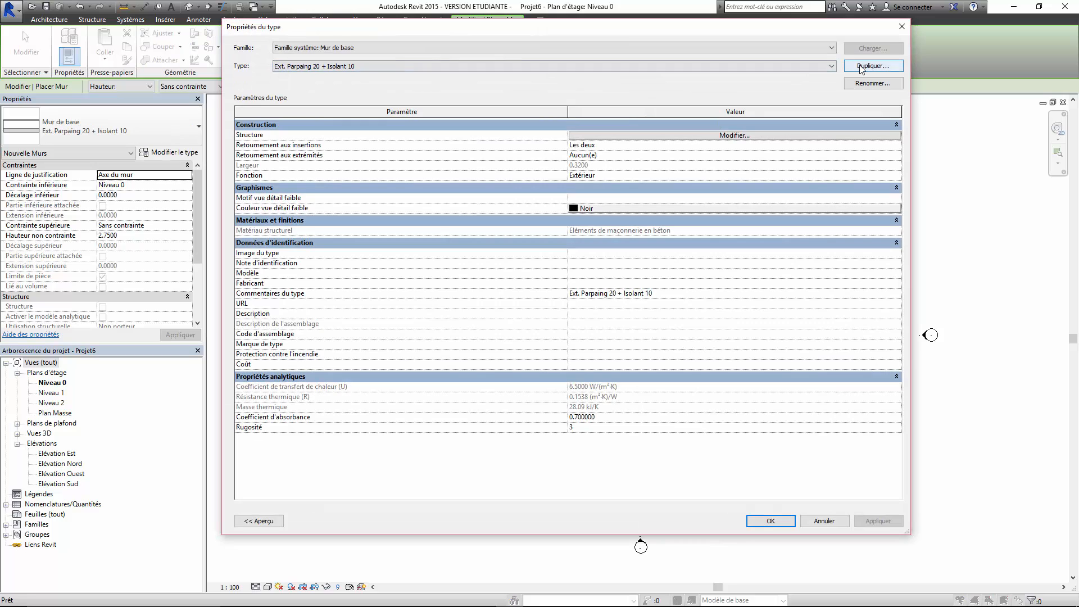
{"action": "left_click", "coordinate": [860, 66]}
{"action": "left_click", "coordinate": [554, 104]}
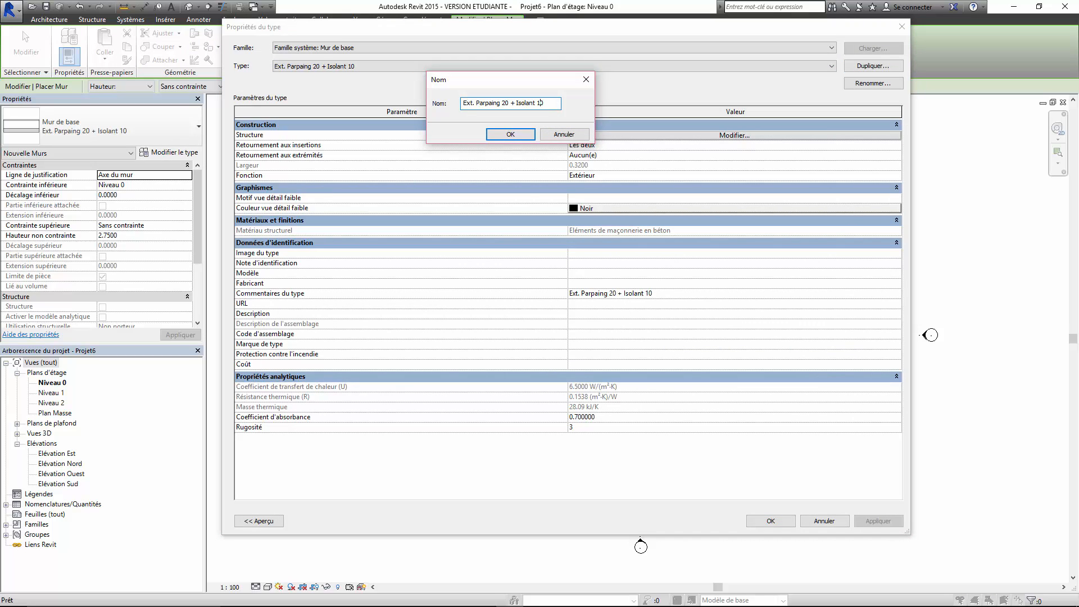
{"action": "left_click", "coordinate": [477, 102]}
{"action": "type", "text": "Finition 2 + Iso 10 + Parpaing"}
{"action": "left_click", "coordinate": [508, 135]}
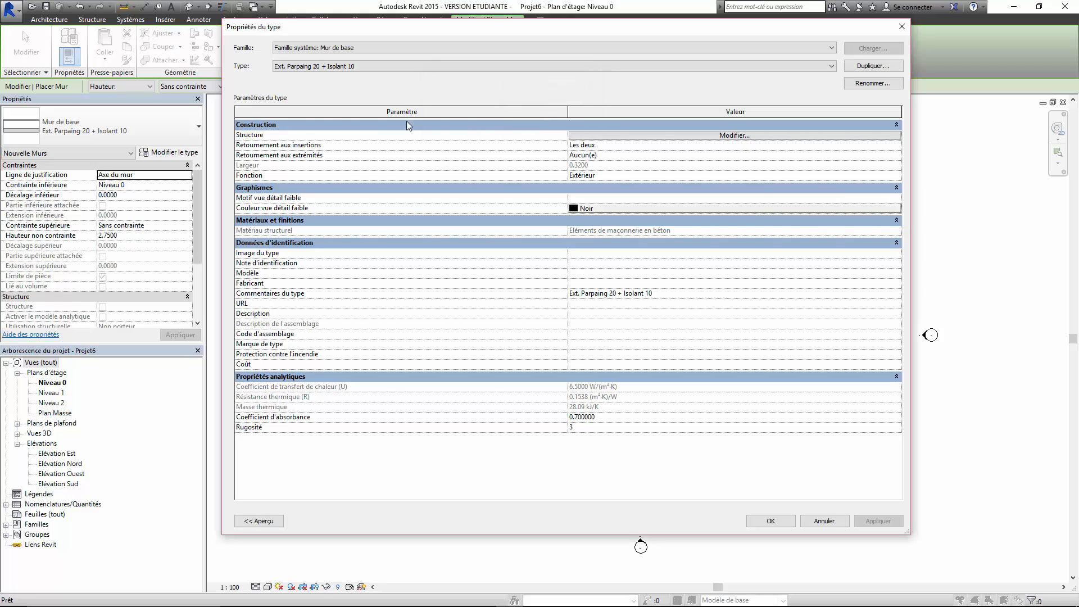
Insert a layer directly below the exterior Finition 1 layer in the wall structure and give it the function Isolant/Vide [3].
{"action": "left_click", "coordinate": [750, 137]}
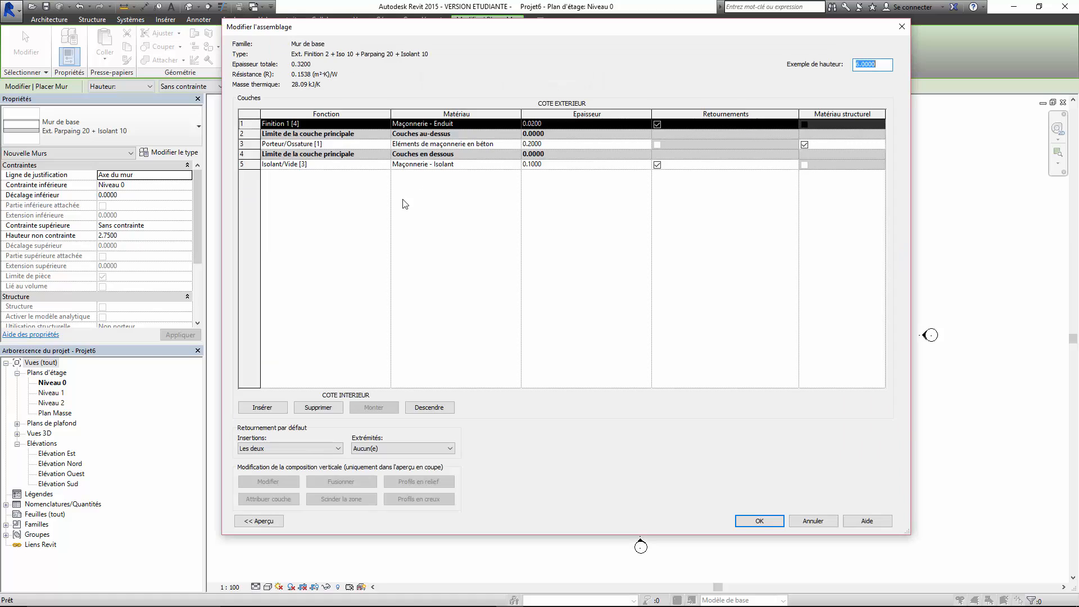
{"action": "left_click", "coordinate": [275, 412]}
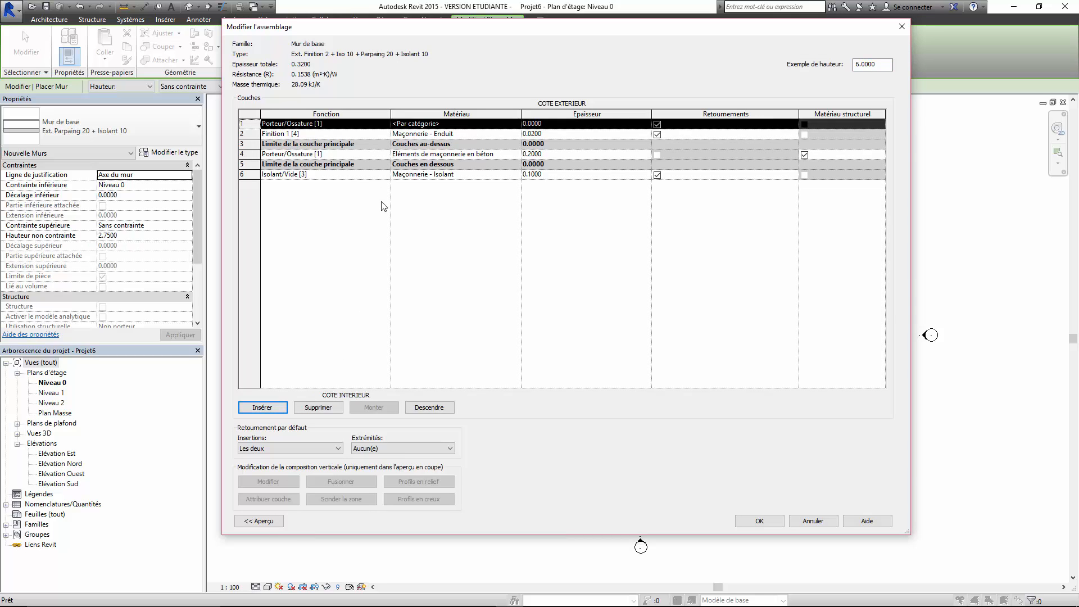
{"action": "left_click", "coordinate": [426, 413]}
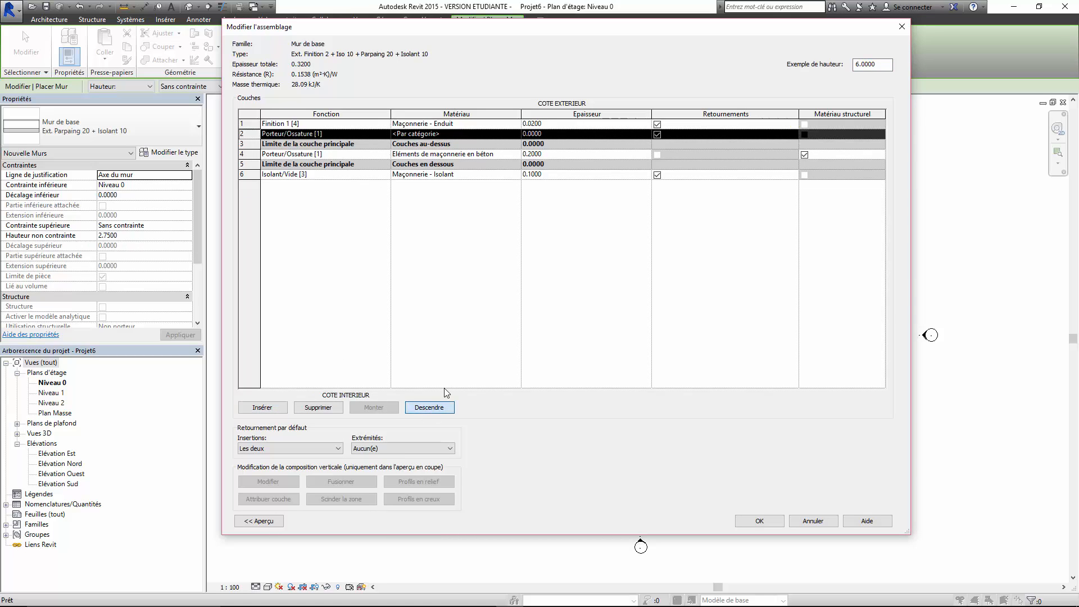
{"action": "left_click", "coordinate": [386, 135]}
{"action": "left_click", "coordinate": [386, 135]}
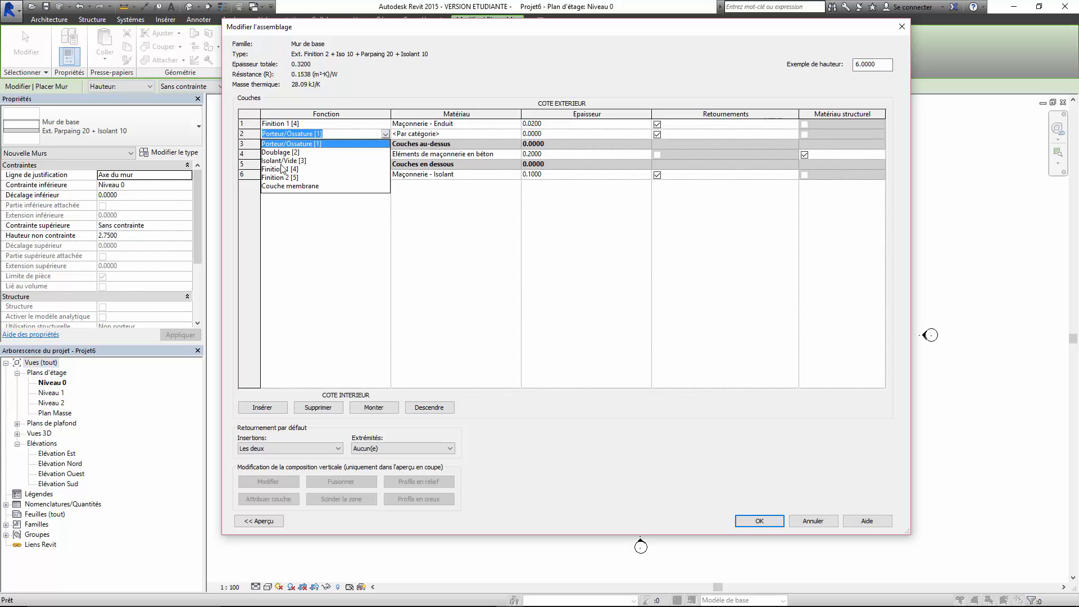
{"action": "left_click", "coordinate": [342, 156]}
Search the materials for "iso" and assign Isolant rigide to the new insulation layer.
{"action": "left_click", "coordinate": [502, 137]}
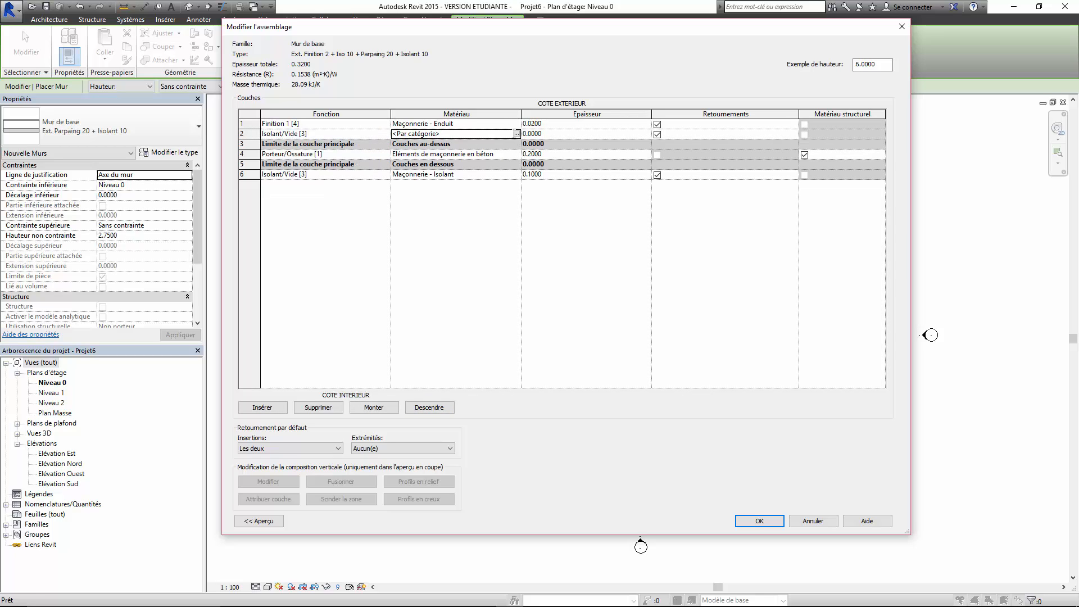
{"action": "left_click", "coordinate": [517, 135]}
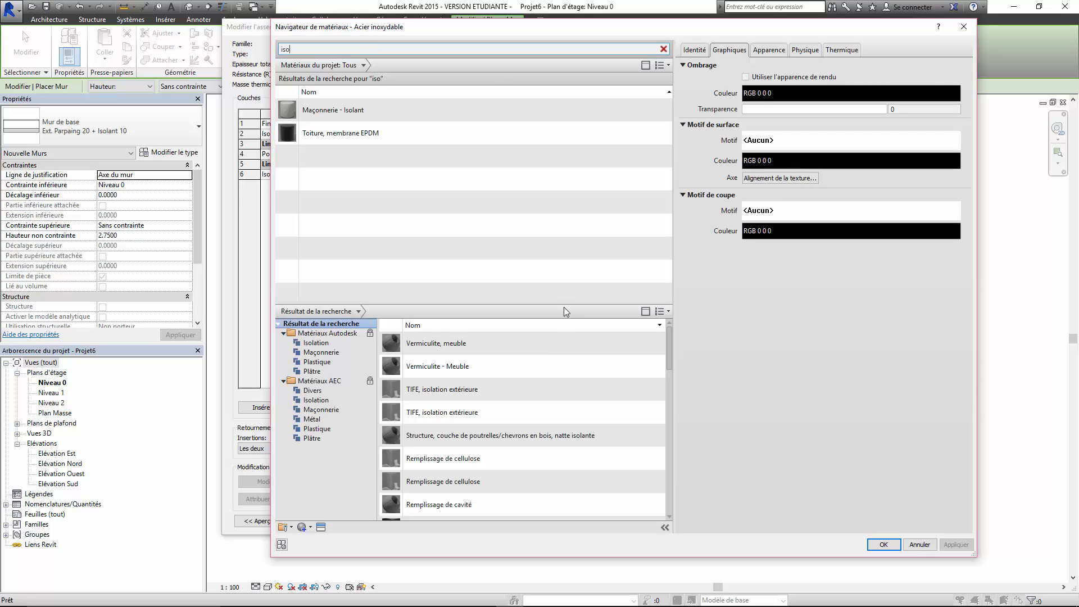
{"action": "left_click_drag", "start_coordinate": [670, 358], "coordinate": [673, 501]}
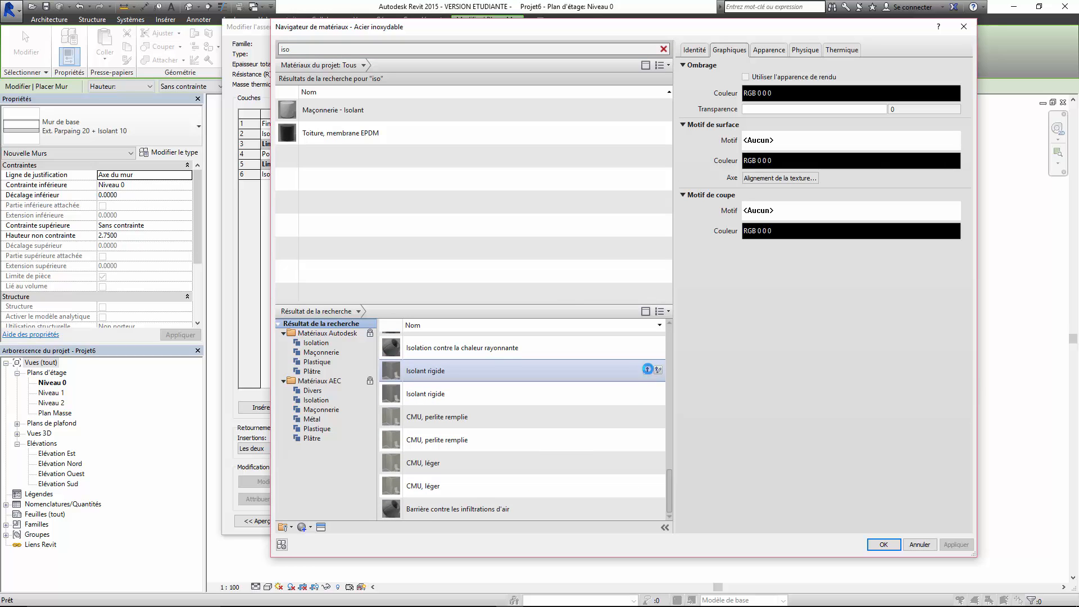
{"action": "left_click", "coordinate": [884, 545]}
Set the new insulation layer's thickness to 0.1000 and accept the wall assembly and type properties.
{"action": "left_click", "coordinate": [571, 134]}
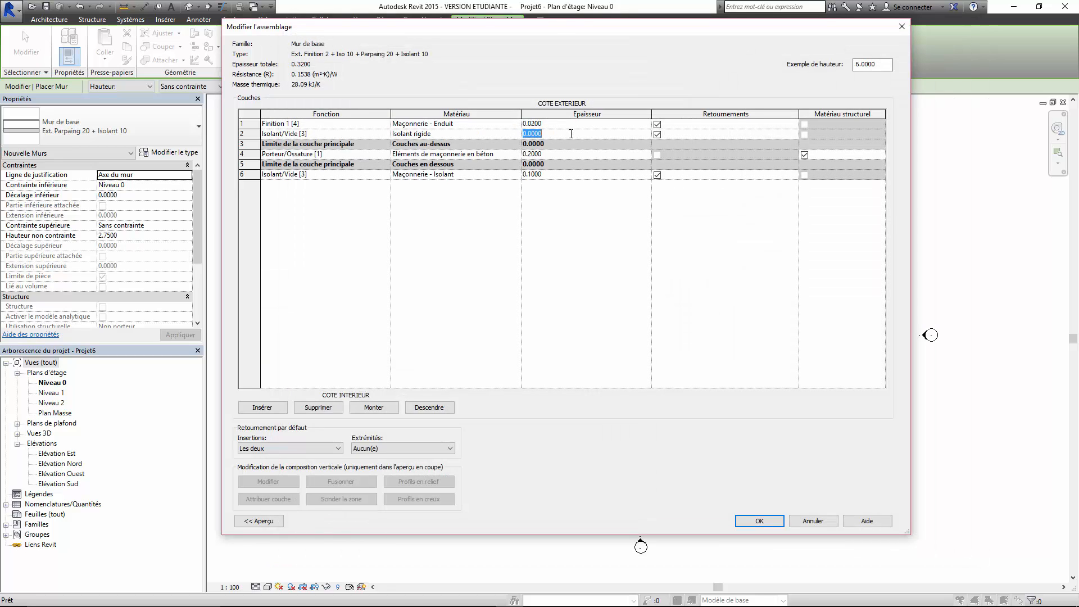
{"action": "key", "text": "Tab"}
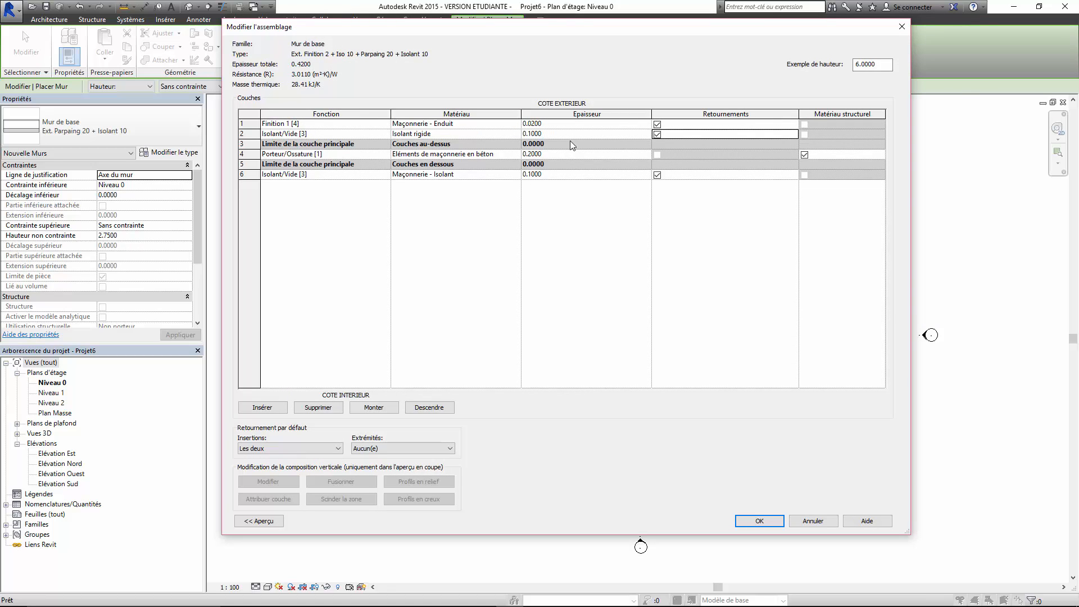
{"action": "left_click", "coordinate": [761, 522]}
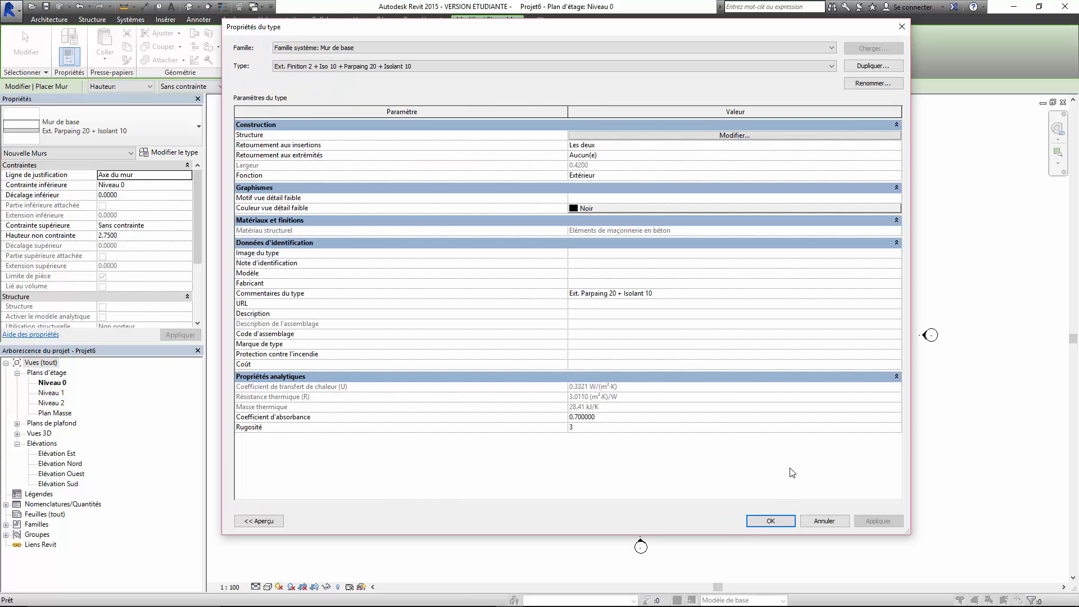
{"action": "left_click", "coordinate": [770, 520]}
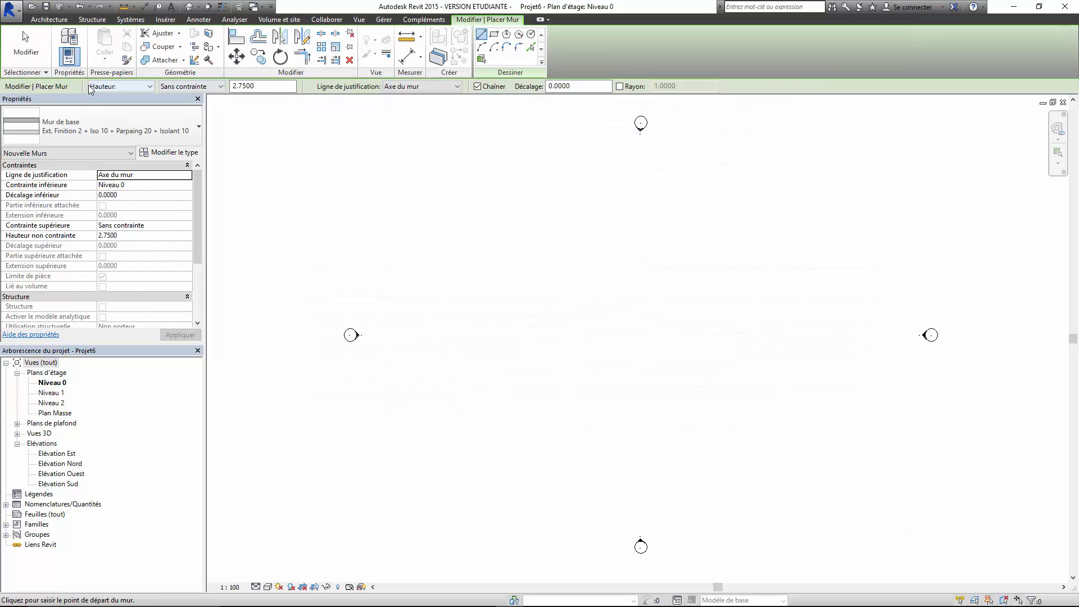
Draw a closed L-shaped outline of six walls reaching up to Niveau 1, with vertical segments of about 8, 3 and 5 m.
{"action": "left_click", "coordinate": [172, 87]}
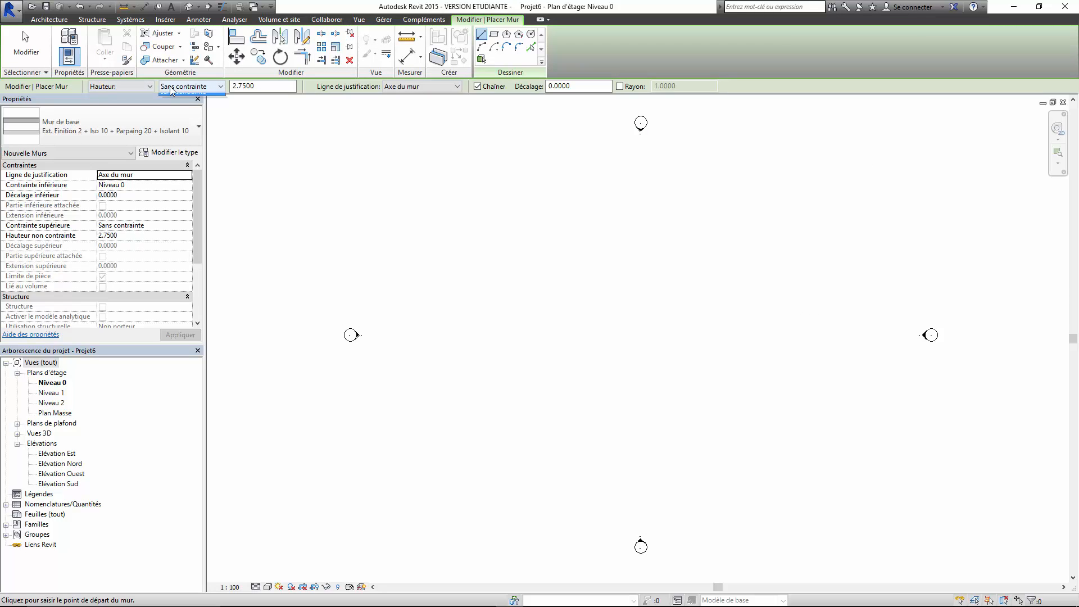
{"action": "left_click", "coordinate": [178, 107]}
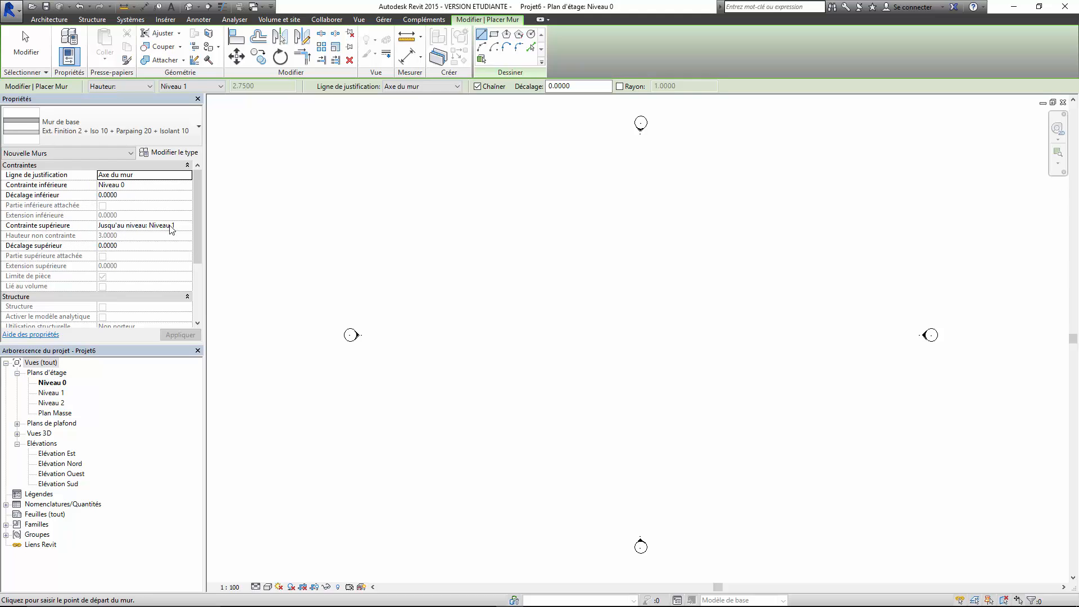
{"action": "left_click", "coordinate": [557, 294]}
{"action": "left_click", "coordinate": [706, 329]}
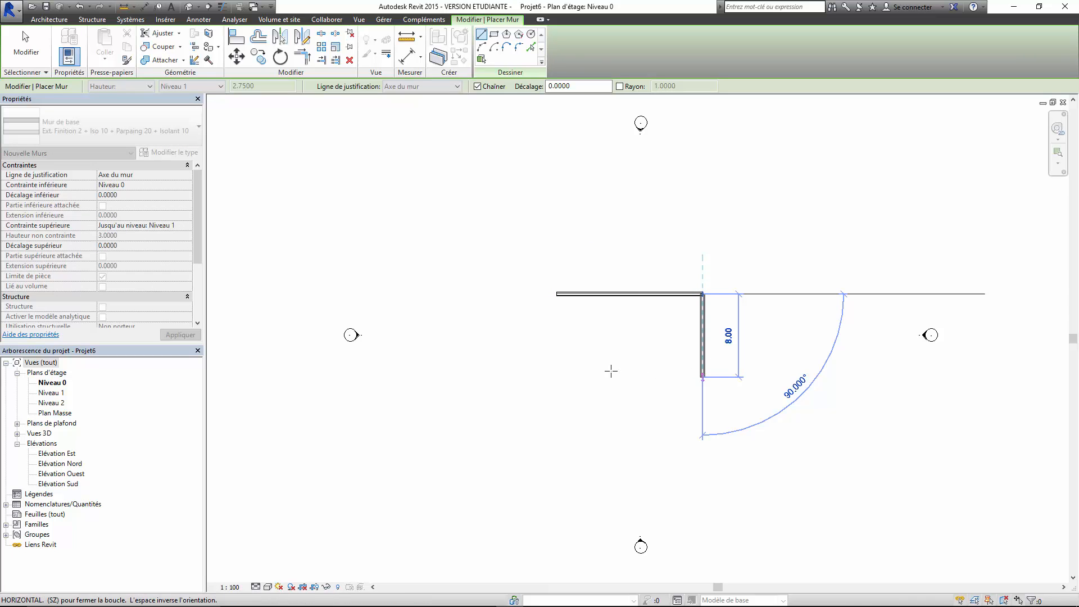
{"action": "left_click", "coordinate": [618, 372]}
{"action": "left_click", "coordinate": [598, 361]}
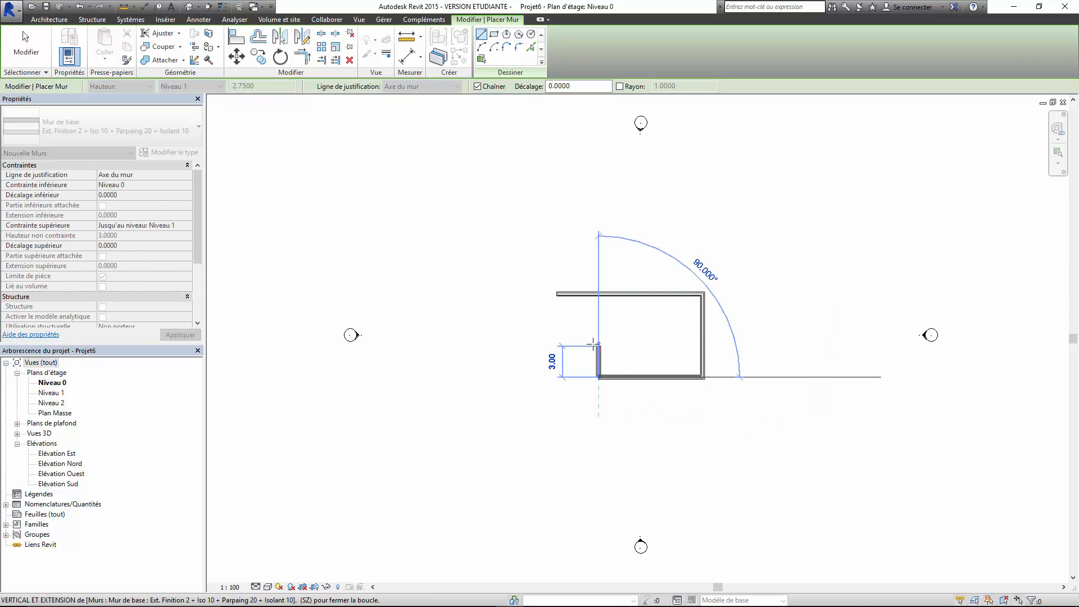
{"action": "left_click", "coordinate": [598, 346]}
{"action": "left_click", "coordinate": [556, 345]}
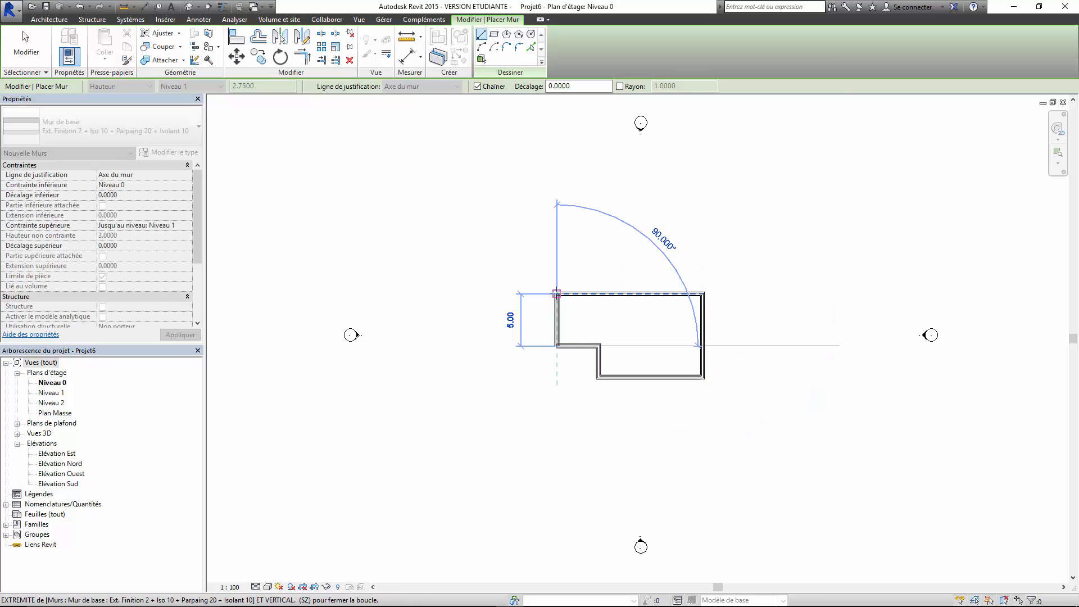
{"action": "left_click", "coordinate": [557, 294]}
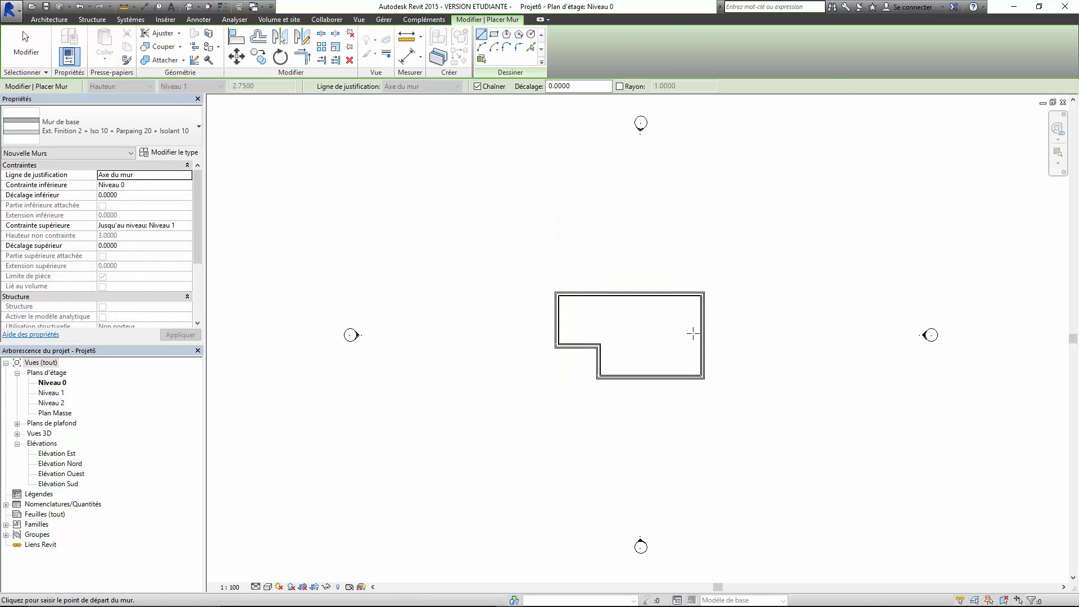
{"action": "key", "text": "Escape"}
Create a Dalle en béton - 250 mm floor on Niveau 0, picking all six walls as its boundary.
{"action": "scroll", "coordinate": [726, 365], "scroll_direction": "up", "scroll_amount": 5}
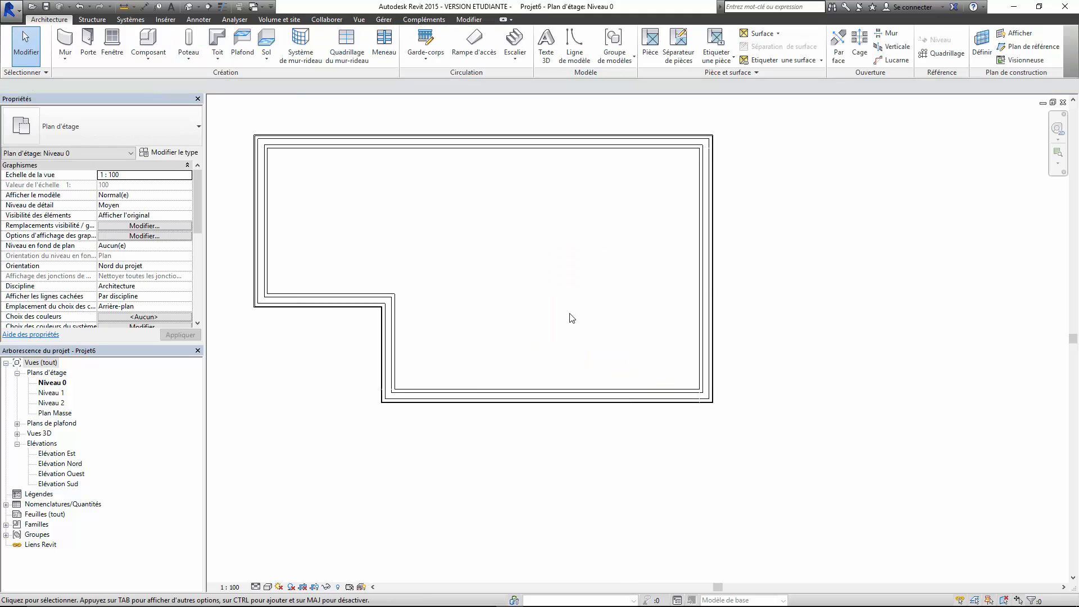
{"action": "scroll", "coordinate": [571, 318], "scroll_direction": "down", "scroll_amount": 2}
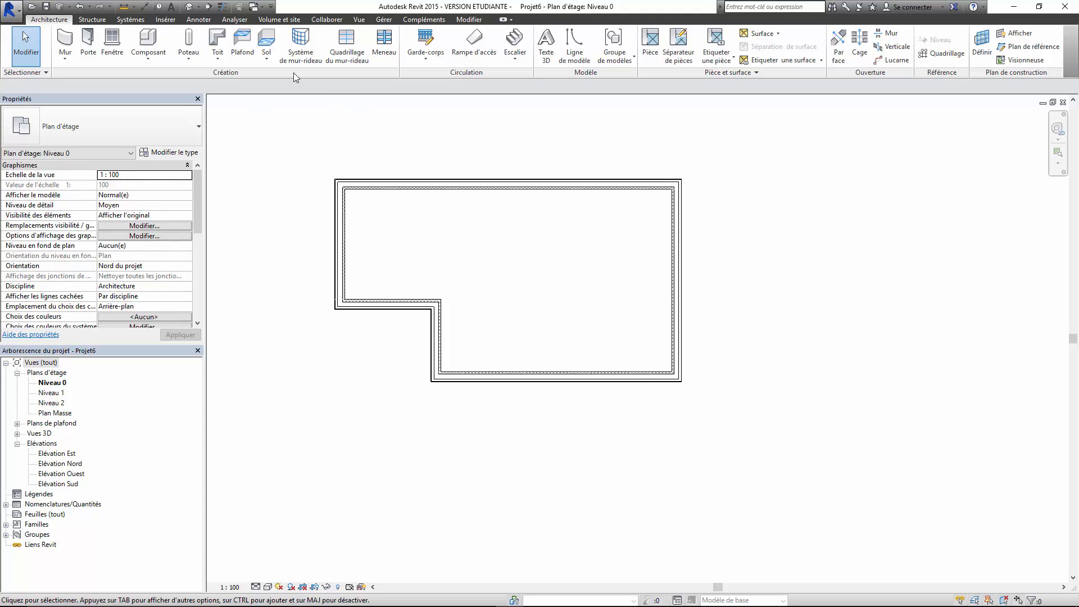
{"action": "left_click", "coordinate": [266, 59]}
{"action": "left_click", "coordinate": [282, 78]}
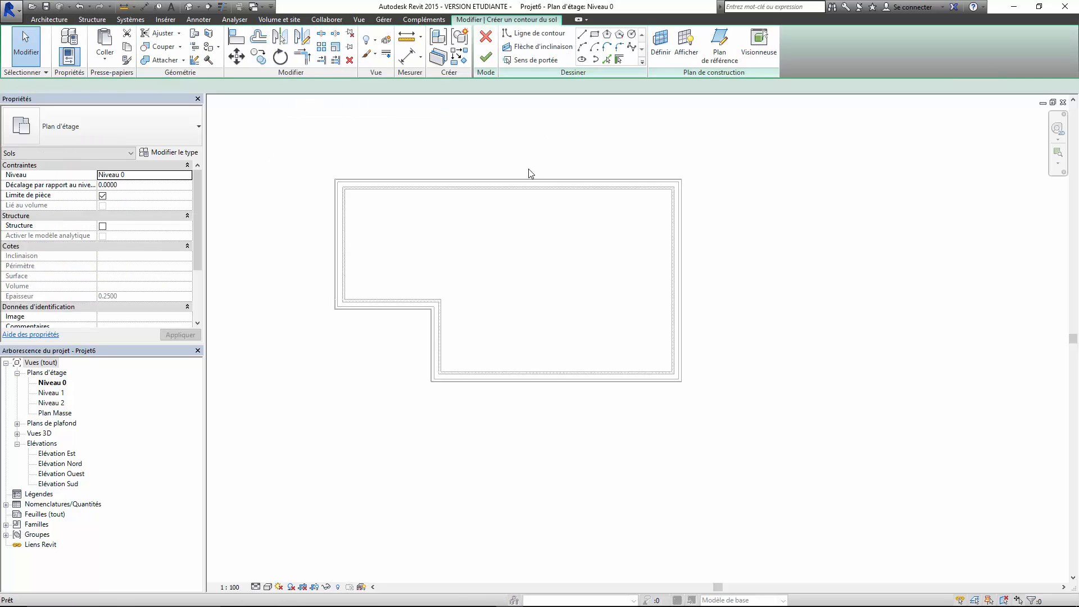
{"action": "left_click", "coordinate": [493, 180]}
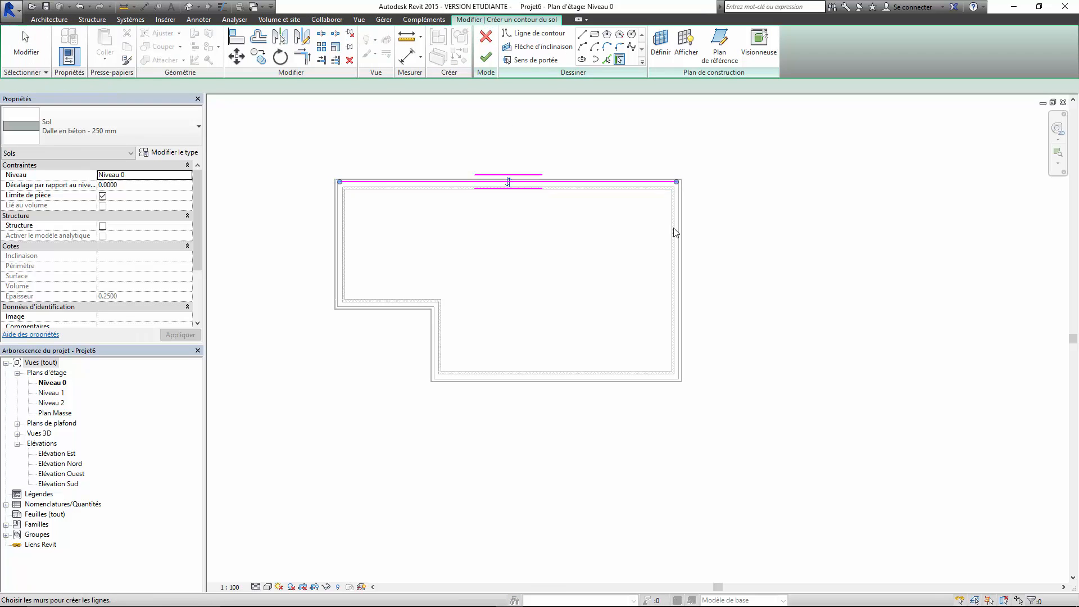
{"action": "left_click", "coordinate": [669, 227]}
{"action": "left_click", "coordinate": [524, 382]}
{"action": "left_click", "coordinate": [434, 360]}
{"action": "left_click", "coordinate": [404, 307]}
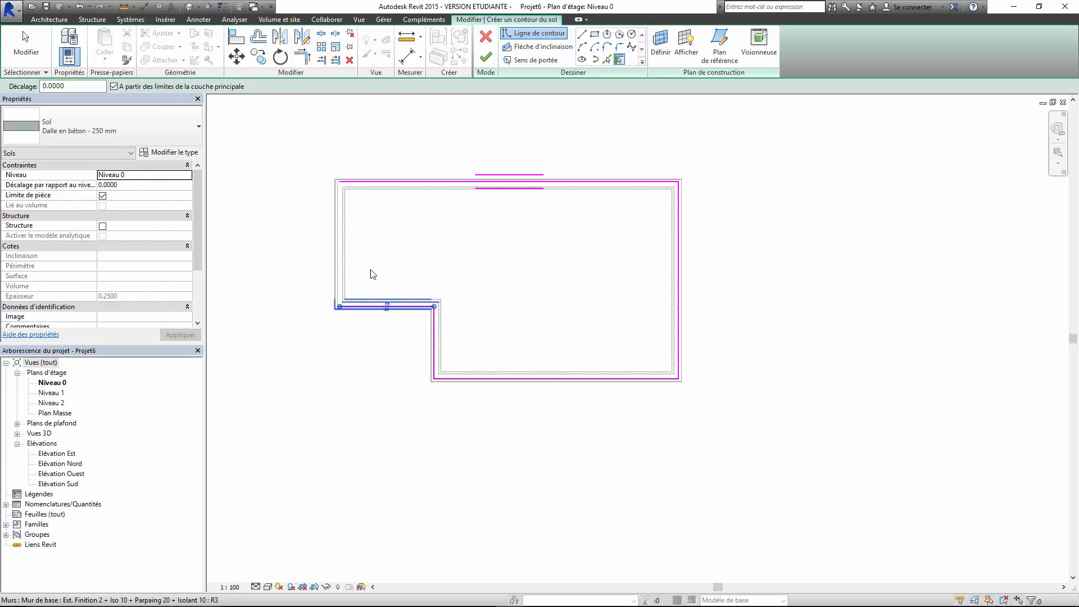
{"action": "left_click", "coordinate": [338, 248]}
{"action": "left_click", "coordinate": [488, 57]}
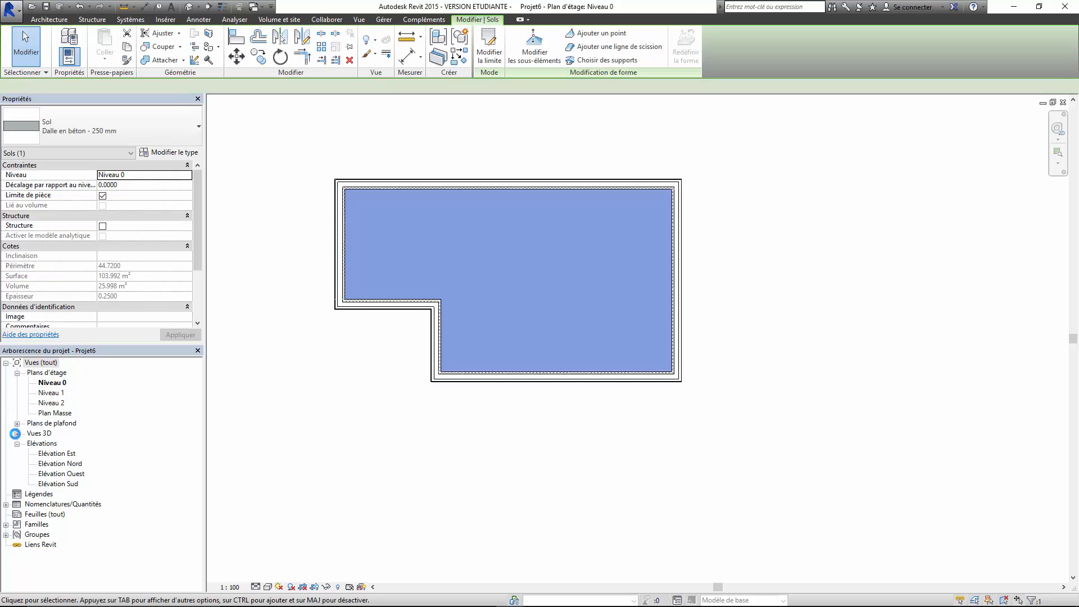
Open the {3D} view of the project.
{"action": "left_click", "coordinate": [16, 433]}
{"action": "double_click", "coordinate": [45, 444]}
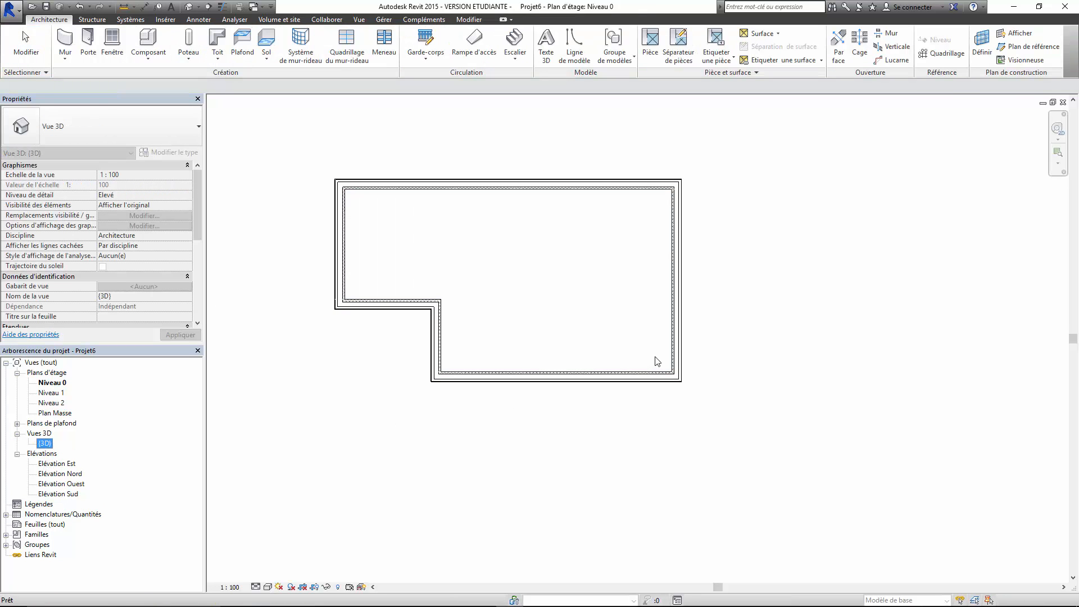
Select all six walls in the 3D view and give them a negative Décalage inférieur so they extend below the floor slab.
{"action": "left_click", "coordinate": [731, 319]}
{"action": "scroll", "coordinate": [731, 298], "scroll_direction": "down", "scroll_amount": 3}
{"action": "middle_click_drag", "start_coordinate": [564, 395], "coordinate": [788, 244], "text": "shift"}
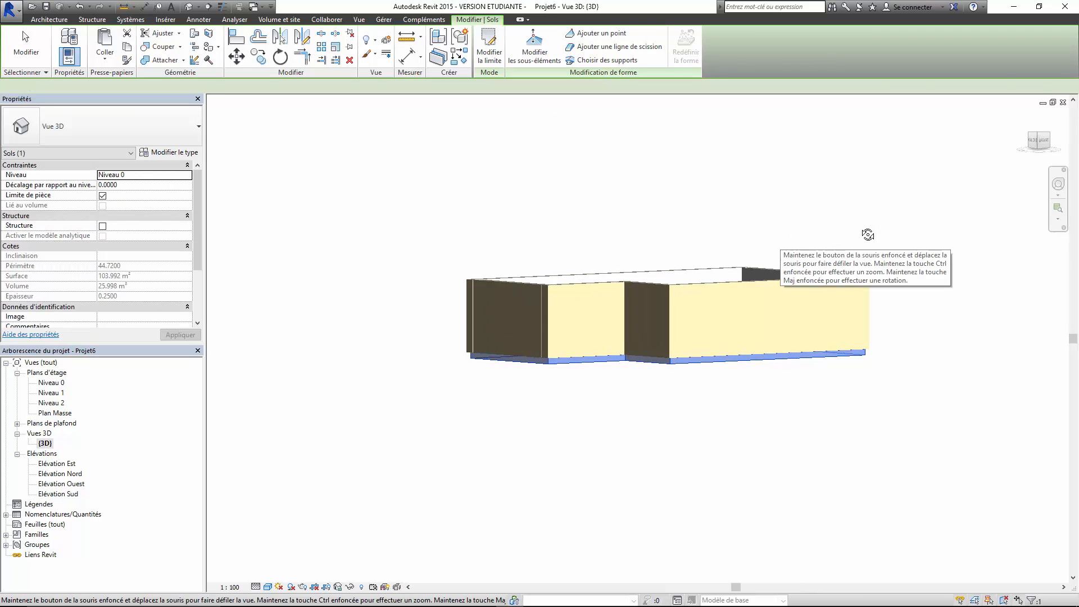
{"action": "left_click", "coordinate": [888, 216]}
{"action": "left_click_drag", "start_coordinate": [886, 223], "coordinate": [452, 303]}
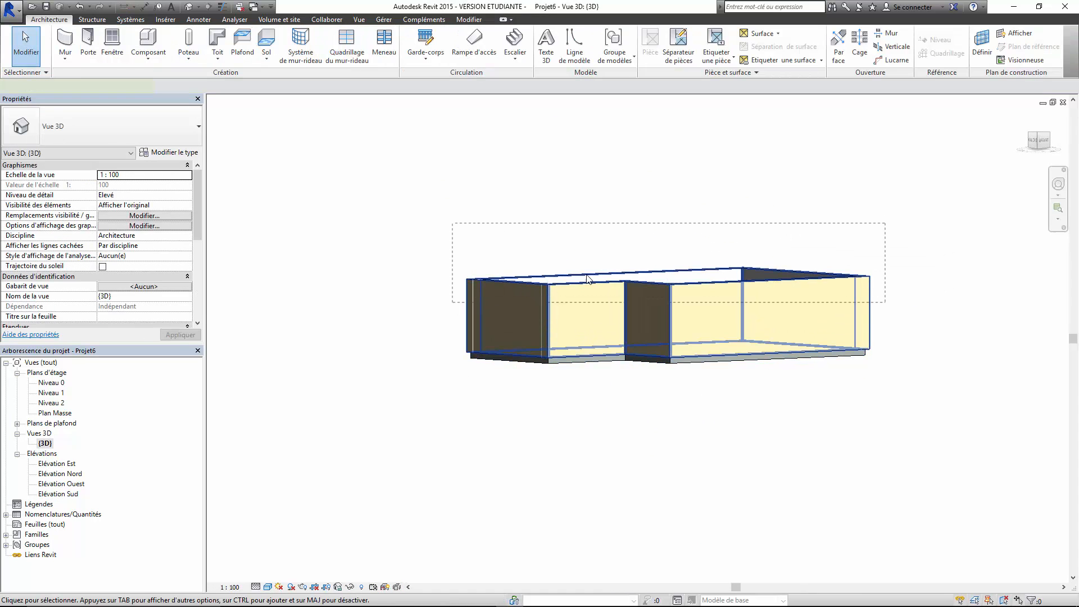
{"action": "left_click", "coordinate": [142, 195]}
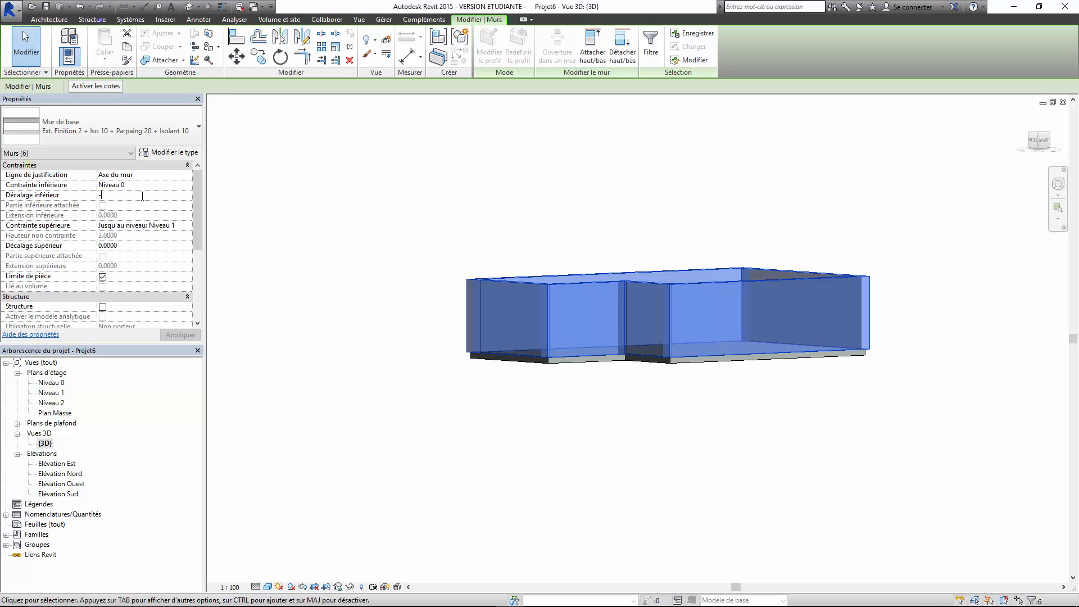
{"action": "left_click", "coordinate": [771, 453]}
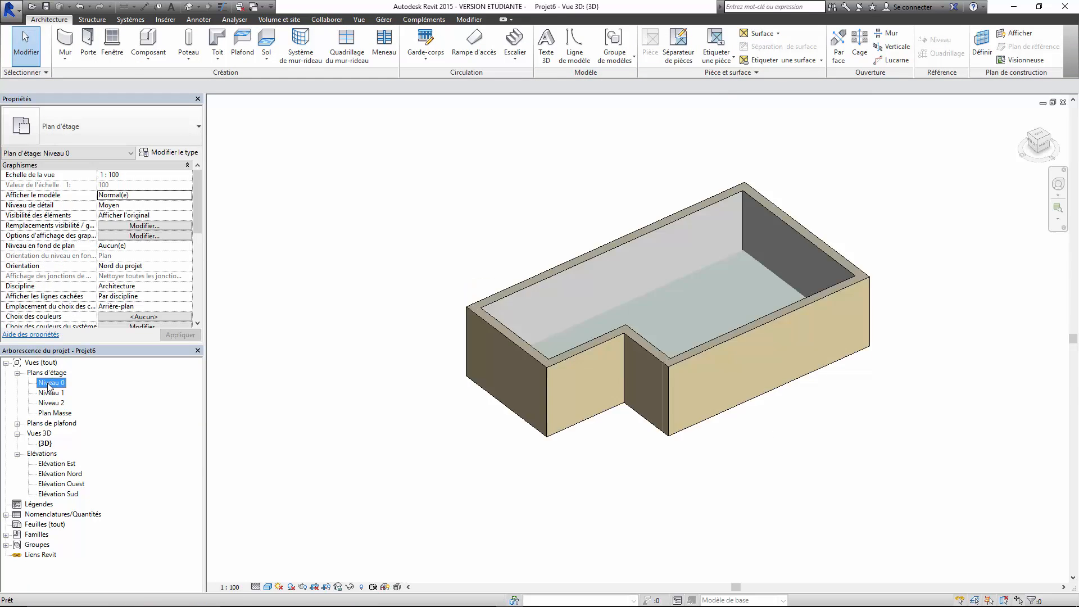
On the Niveau 0 plan, draw a vertical building section across the full depth of the building, just left of its middle, facing the east side.
{"action": "double_click", "coordinate": [51, 383]}
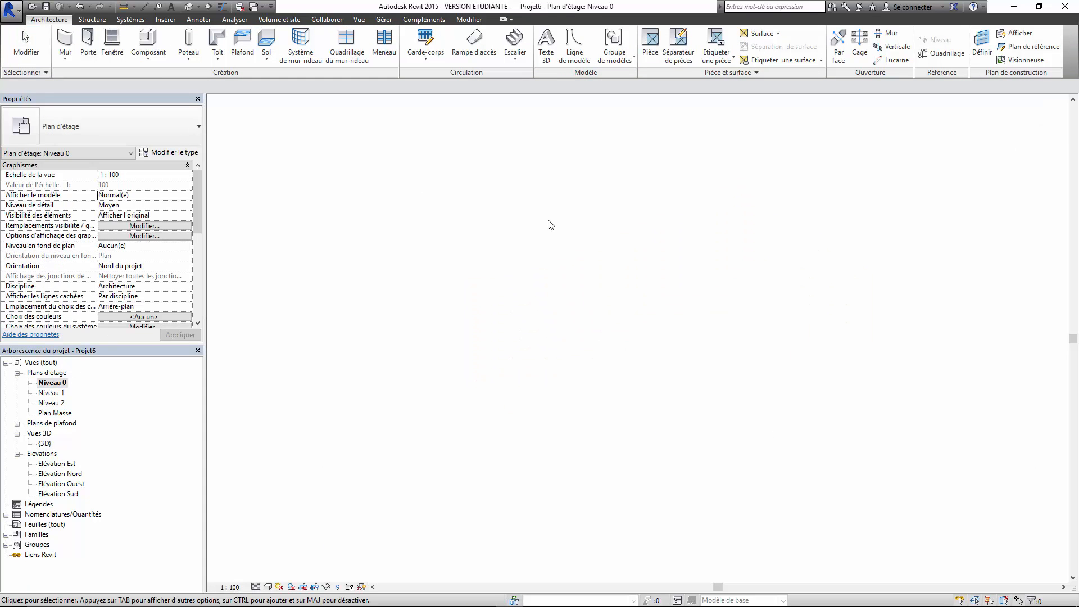
{"action": "scroll", "coordinate": [300, 193], "scroll_direction": "up", "scroll_amount": 1}
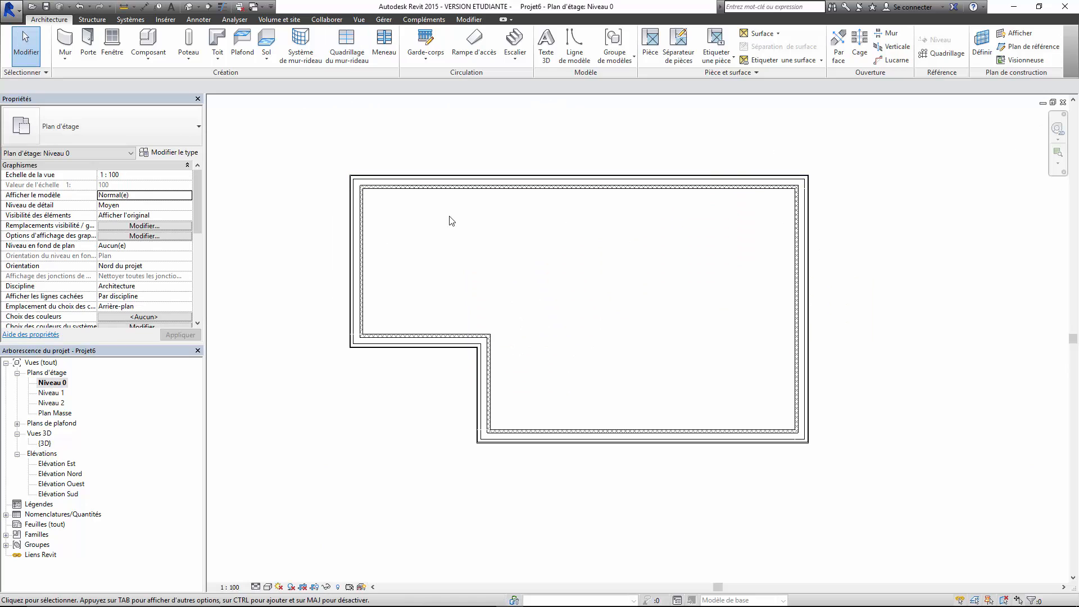
{"action": "scroll", "coordinate": [448, 212], "scroll_direction": "up", "scroll_amount": 1}
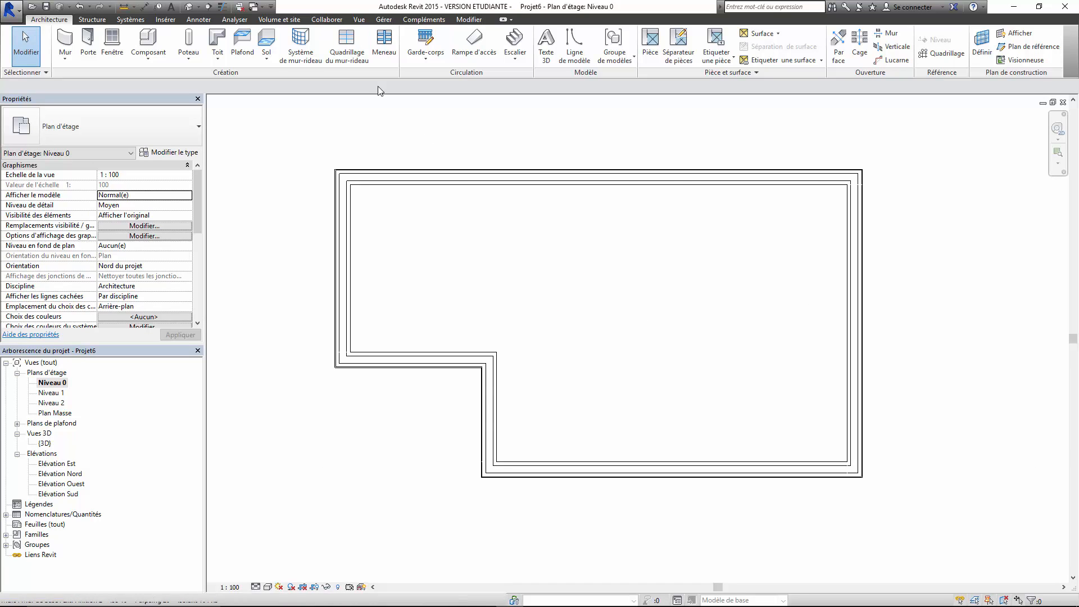
{"action": "left_click", "coordinate": [208, 7]}
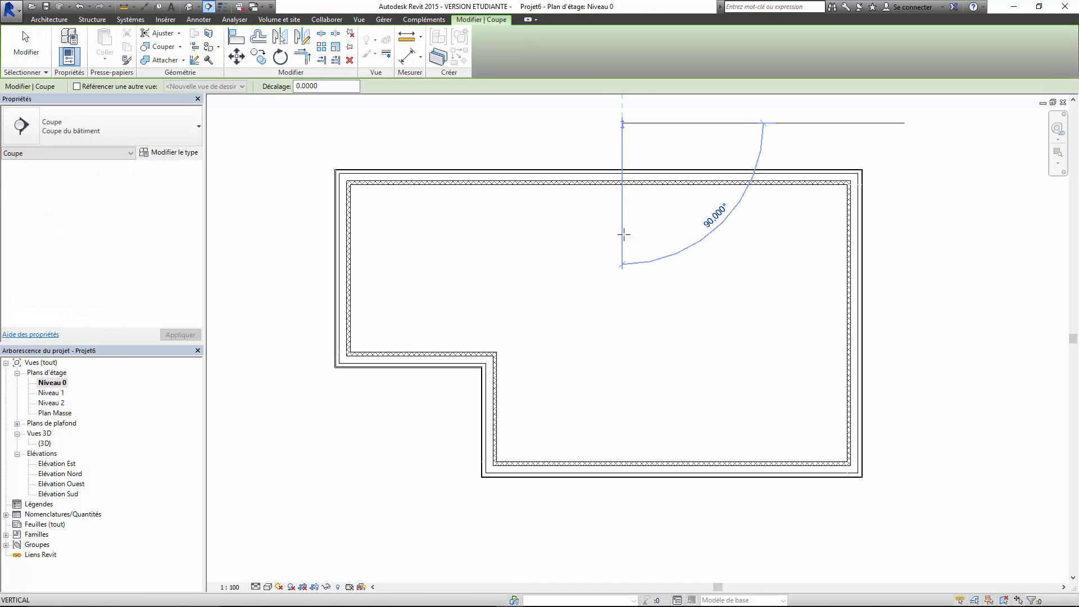
{"action": "left_click", "coordinate": [623, 538]}
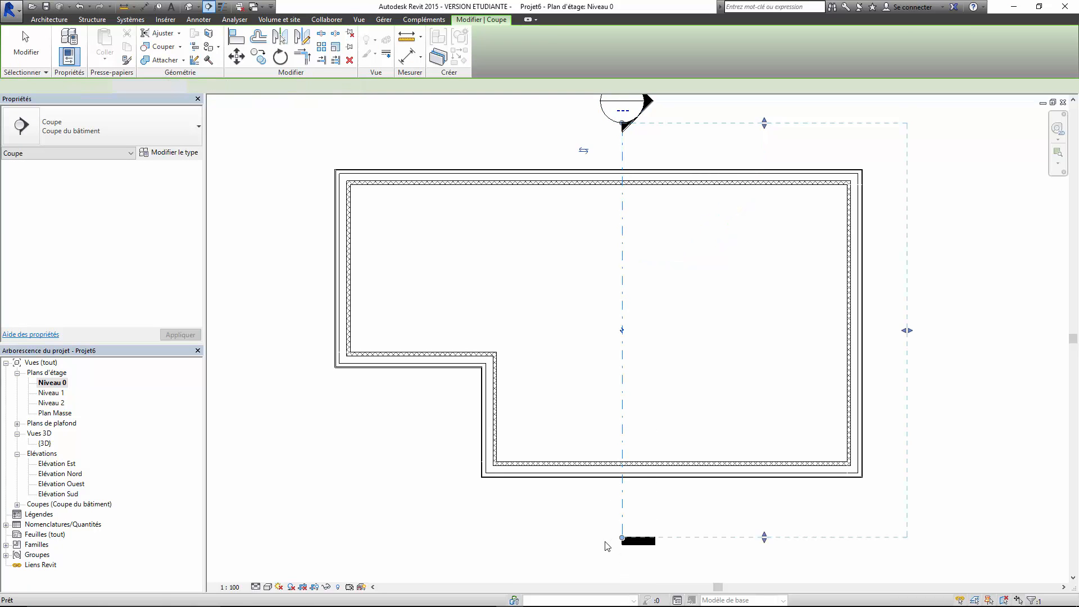
{"action": "key", "text": "Escape"}
{"action": "scroll", "coordinate": [608, 543], "scroll_direction": "down", "scroll_amount": 1}
{"action": "left_click", "coordinate": [671, 150]}
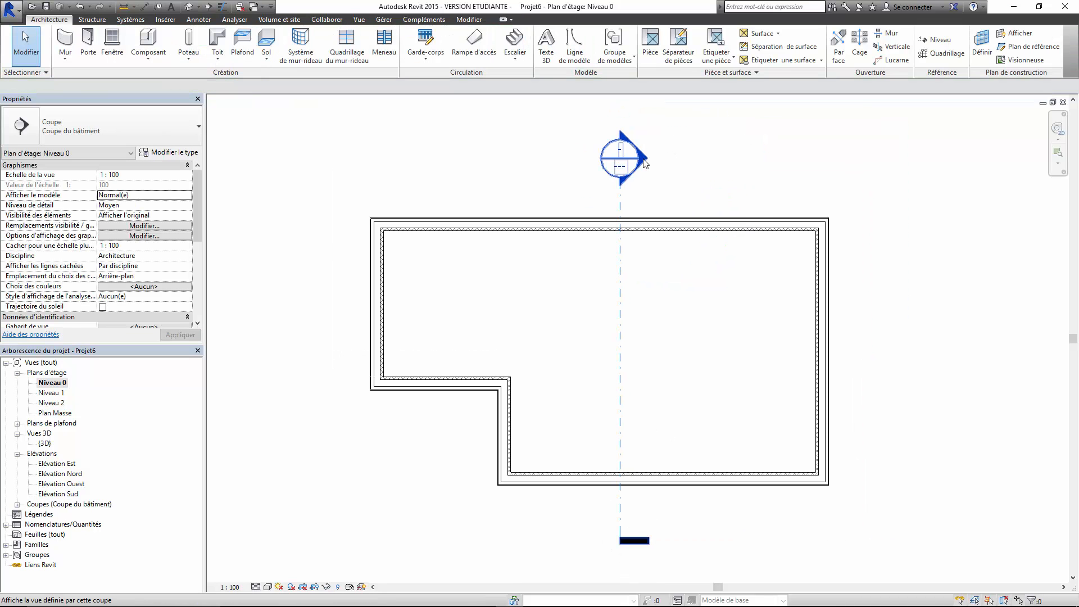
From the section view, edit the concrete slab's boundary in the Niveau 0 plan, finish it, and accept joining and cutting the overlapping walls.
{"action": "double_click", "coordinate": [646, 158]}
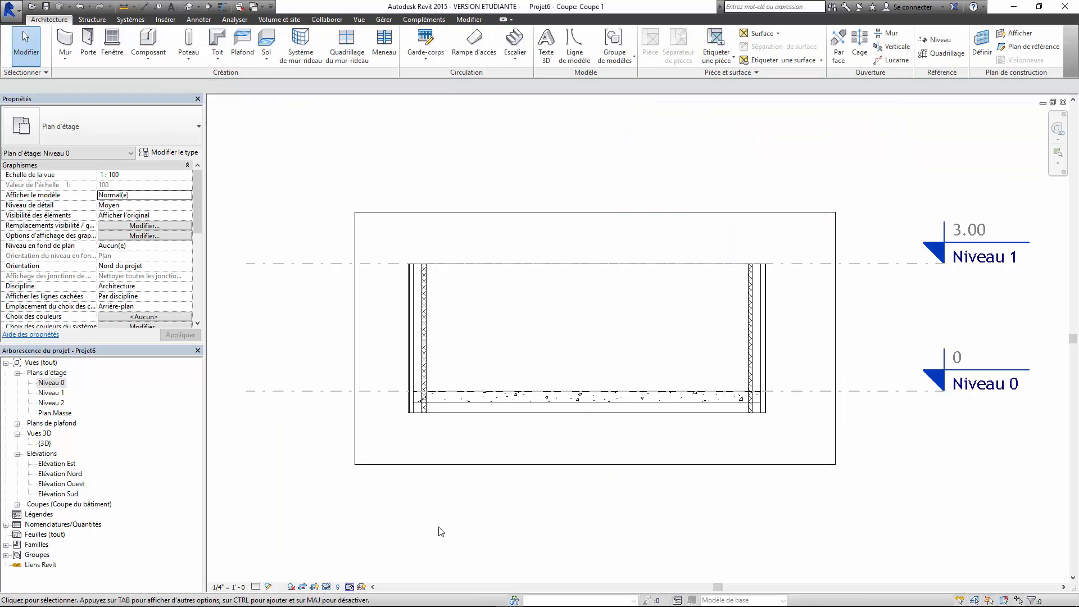
{"action": "scroll", "coordinate": [516, 470], "scroll_direction": "up", "scroll_amount": 2}
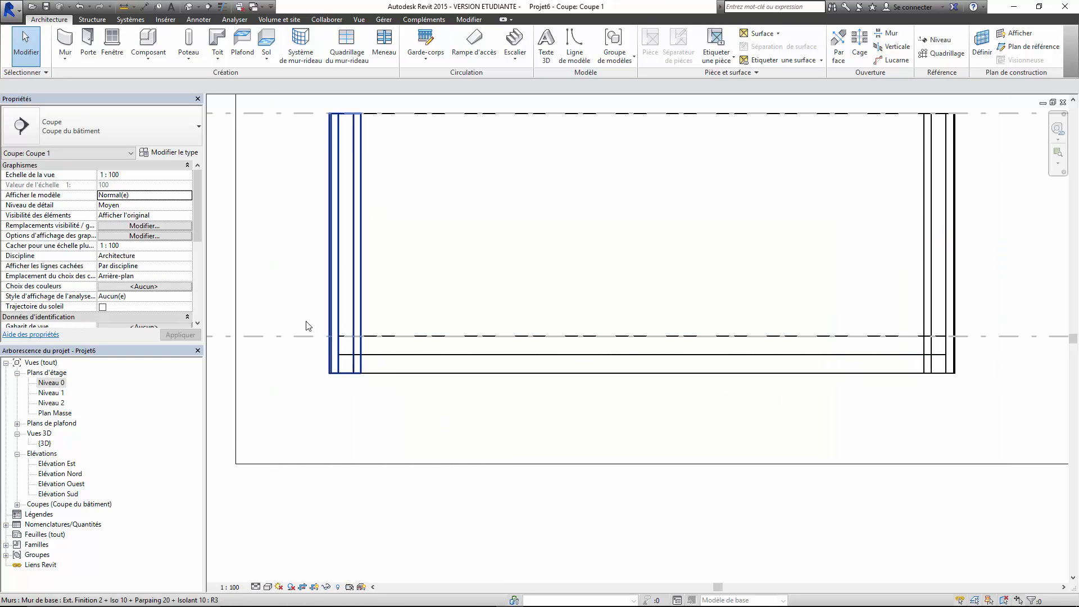
{"action": "scroll", "coordinate": [309, 321], "scroll_direction": "up", "scroll_amount": 2}
{"action": "left_click", "coordinate": [414, 364]}
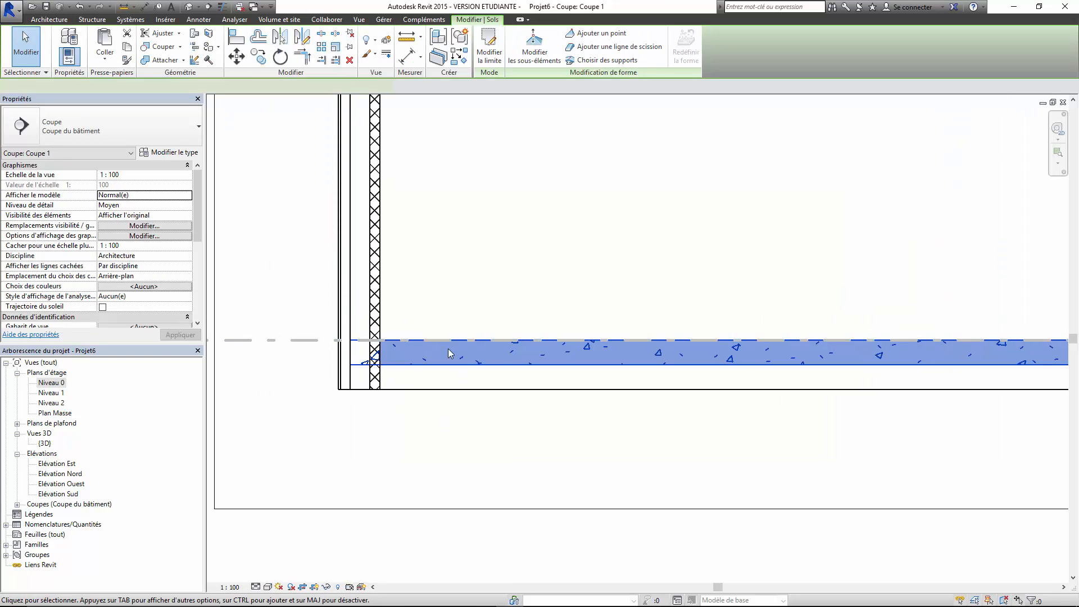
{"action": "left_click", "coordinate": [489, 43]}
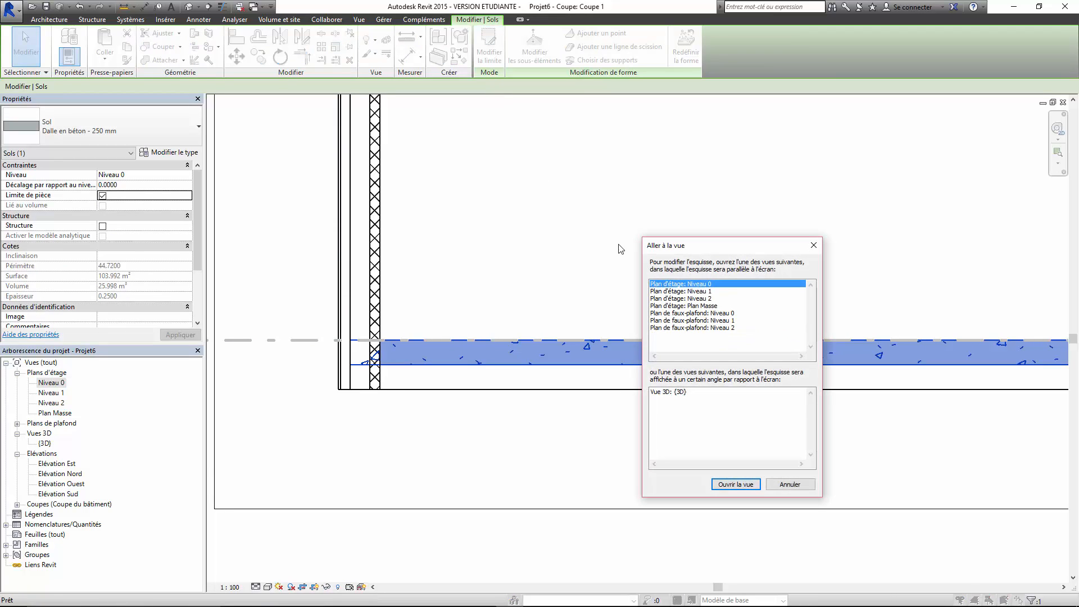
{"action": "left_click", "coordinate": [736, 484]}
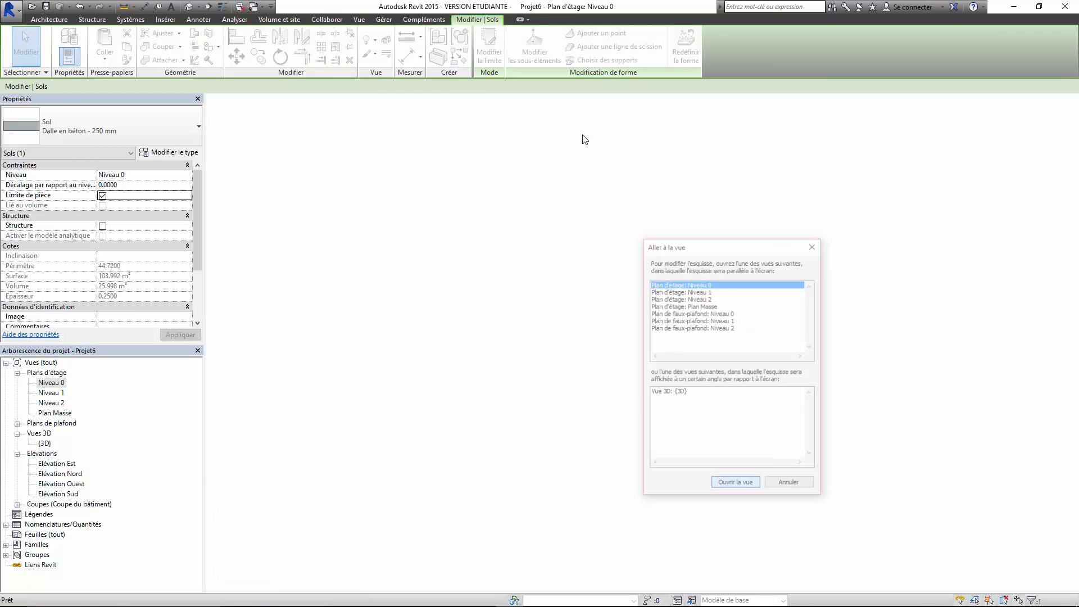
{"action": "left_click", "coordinate": [484, 60]}
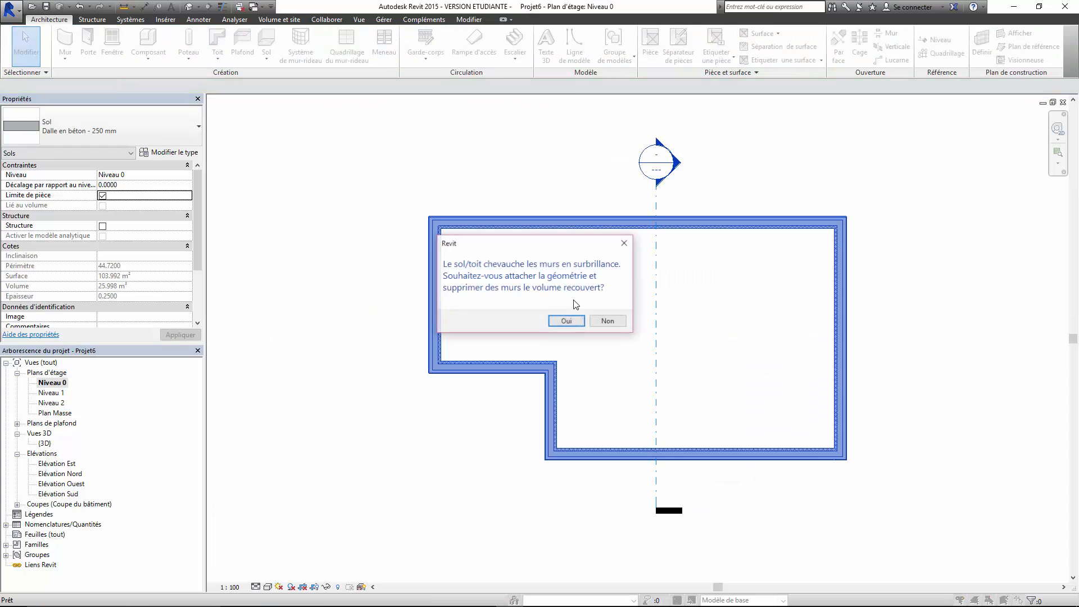
{"action": "left_click", "coordinate": [567, 322]}
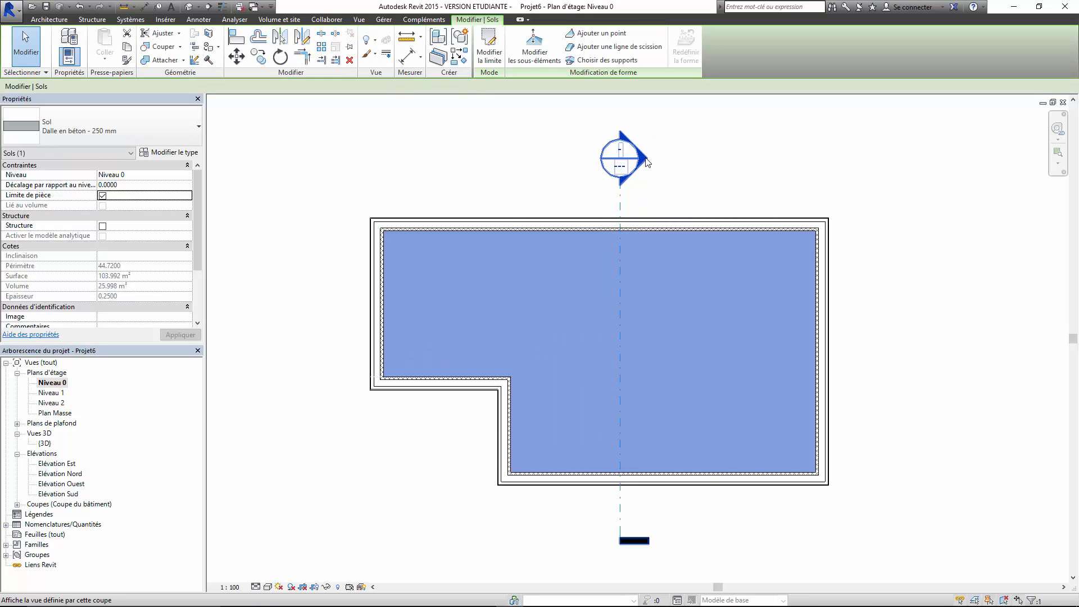
{"action": "double_click", "coordinate": [379, 436]}
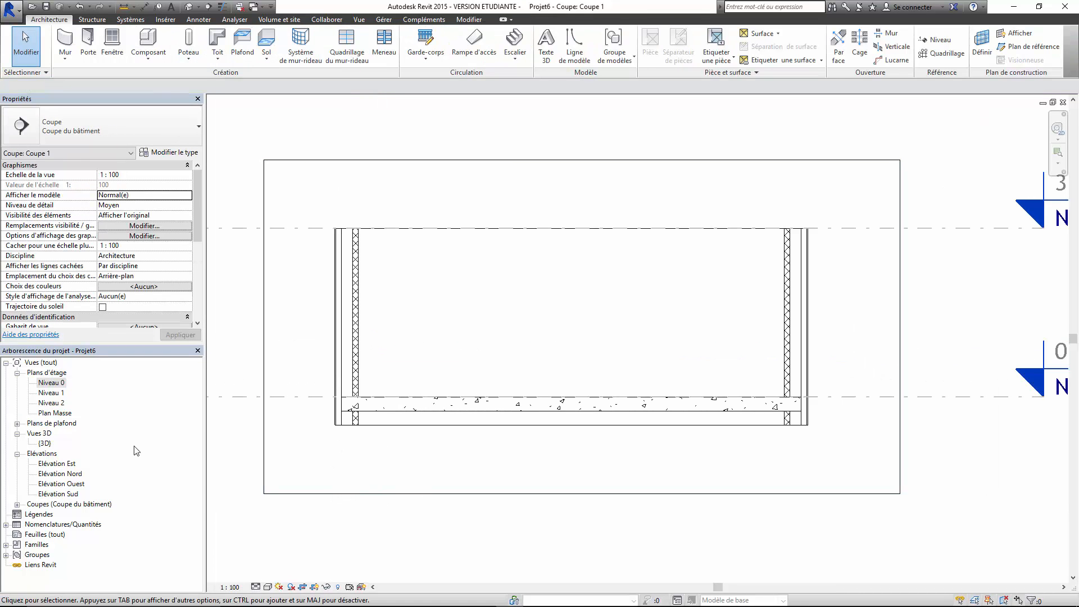
On Niveau 1, create a Toit - 200 mm roof by footprint from all six walls, with a 0.3000 overhang and 30.00° slopes.
{"action": "double_click", "coordinate": [51, 393]}
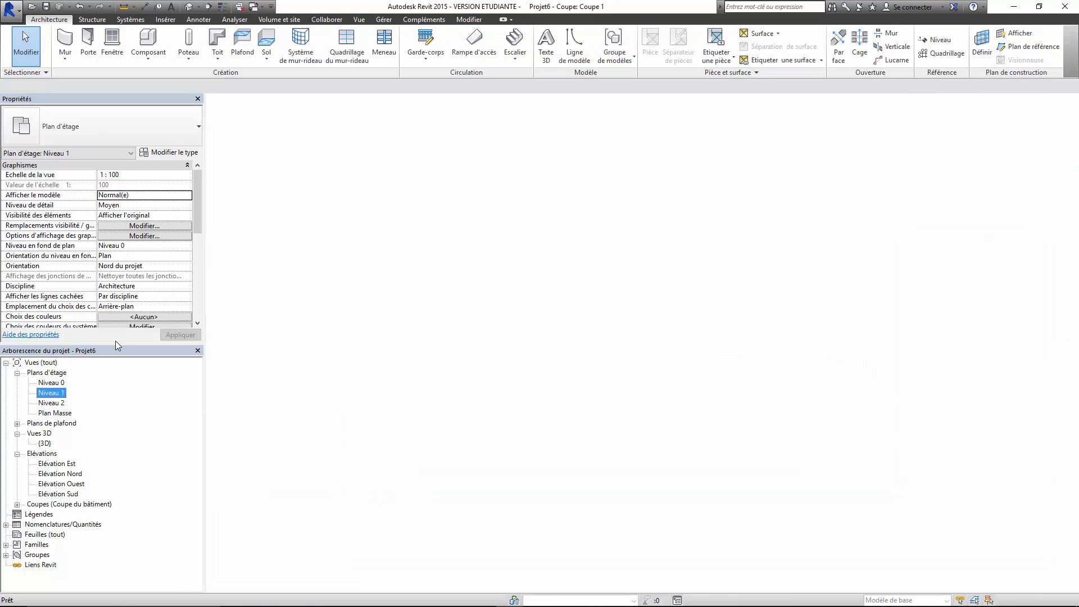
{"action": "scroll", "coordinate": [560, 362], "scroll_direction": "down", "scroll_amount": 1}
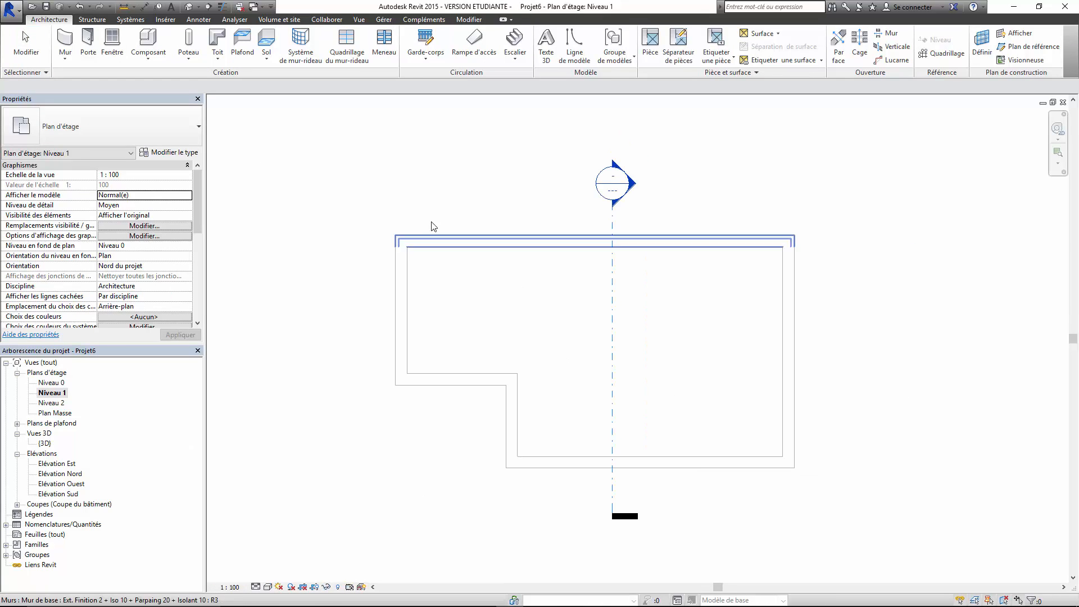
{"action": "left_click", "coordinate": [223, 63]}
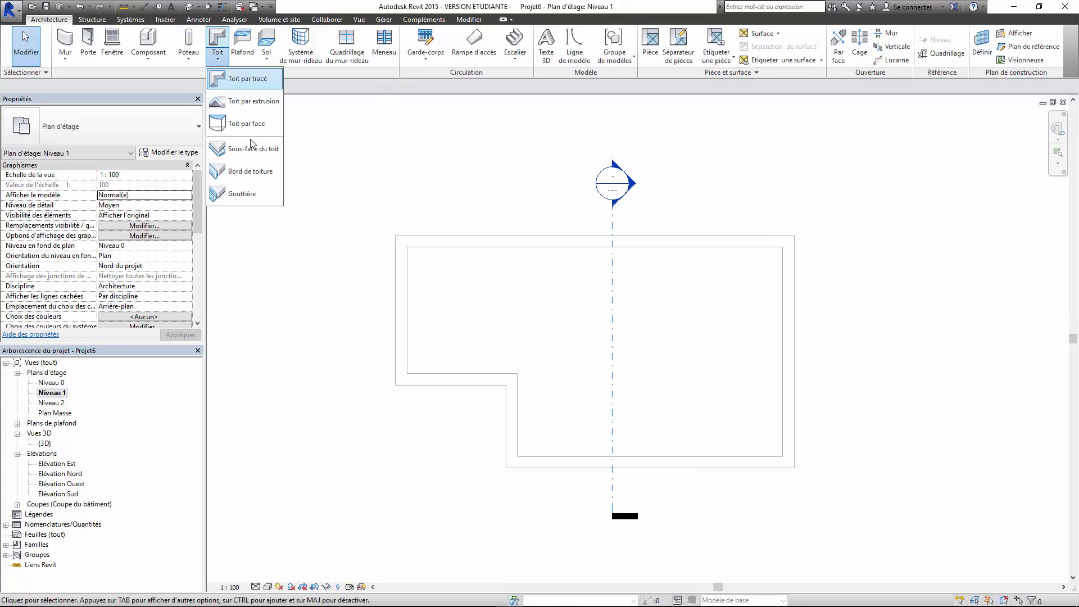
{"action": "left_click", "coordinate": [241, 79]}
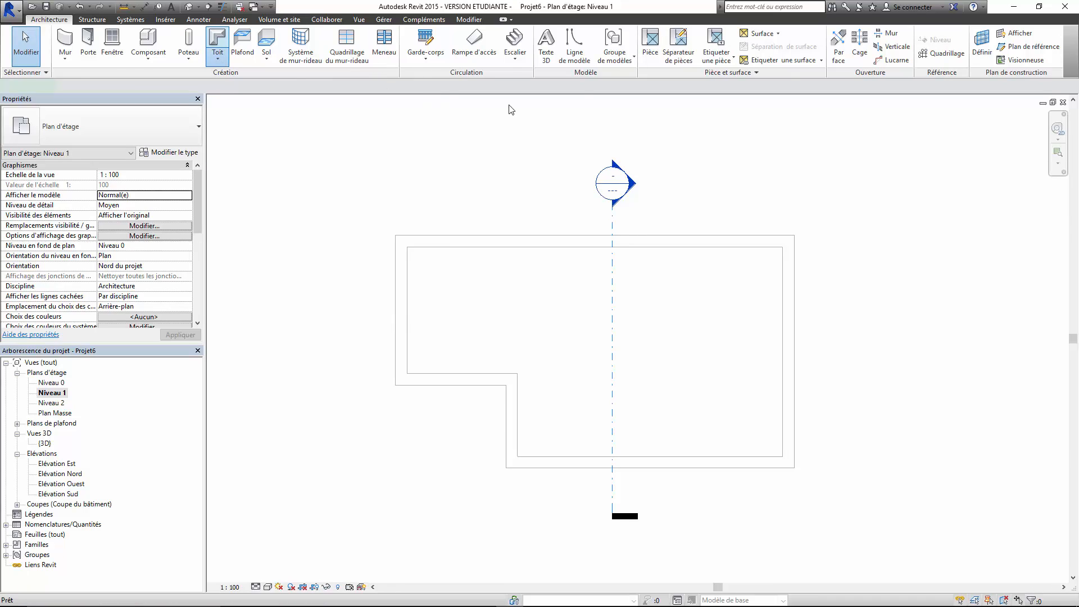
{"action": "left_click", "coordinate": [571, 237]}
{"action": "left_click", "coordinate": [781, 358]}
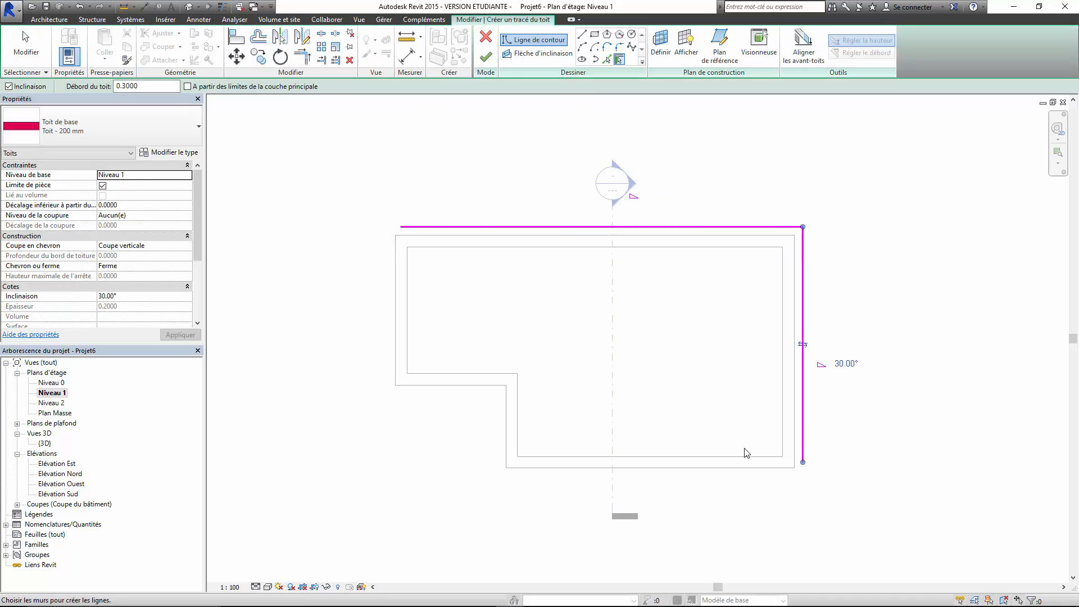
{"action": "left_click", "coordinate": [679, 465]}
{"action": "left_click", "coordinate": [513, 402]}
{"action": "left_click", "coordinate": [396, 332]}
{"action": "left_click", "coordinate": [486, 57]}
Open the {3D} view and examine the hipped roof from a low angle.
{"action": "double_click", "coordinate": [45, 443]}
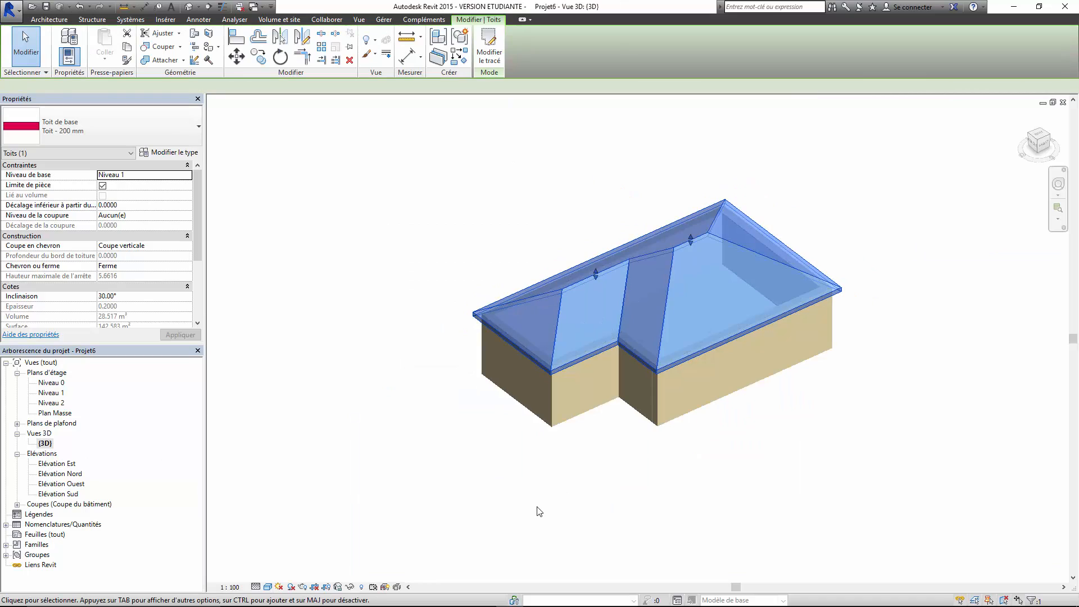
{"action": "left_click", "coordinate": [537, 475]}
{"action": "middle_click_drag", "start_coordinate": [538, 474], "coordinate": [503, 358], "text": "shift"}
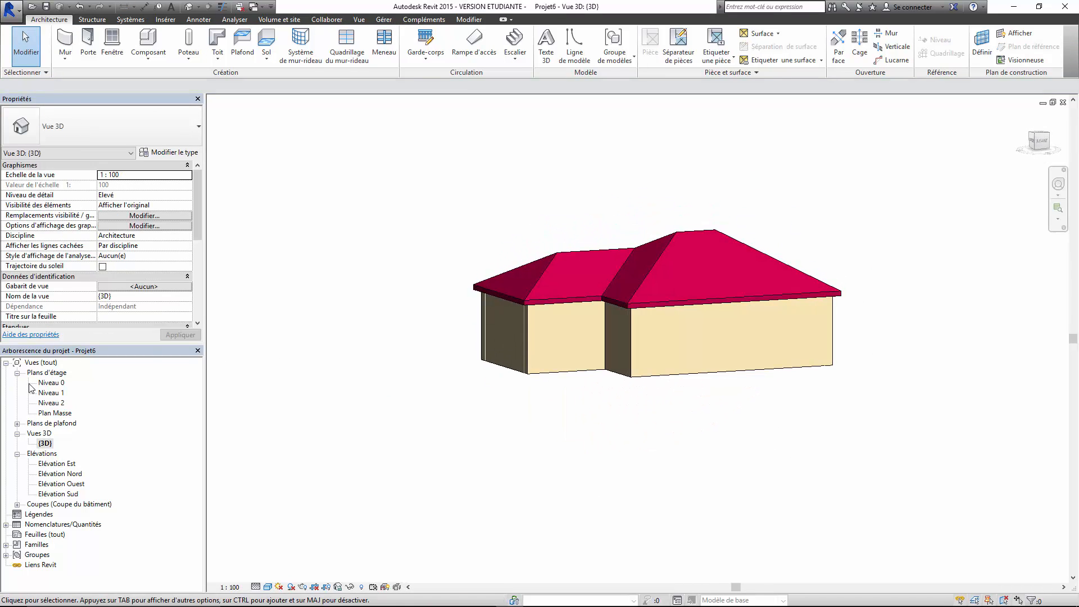
Return to the Niveau 0 plan and load the Avec panneau latéral door family from the library's Portes, Entrée (avec angle d'ouverture) folder.
{"action": "double_click", "coordinate": [51, 383]}
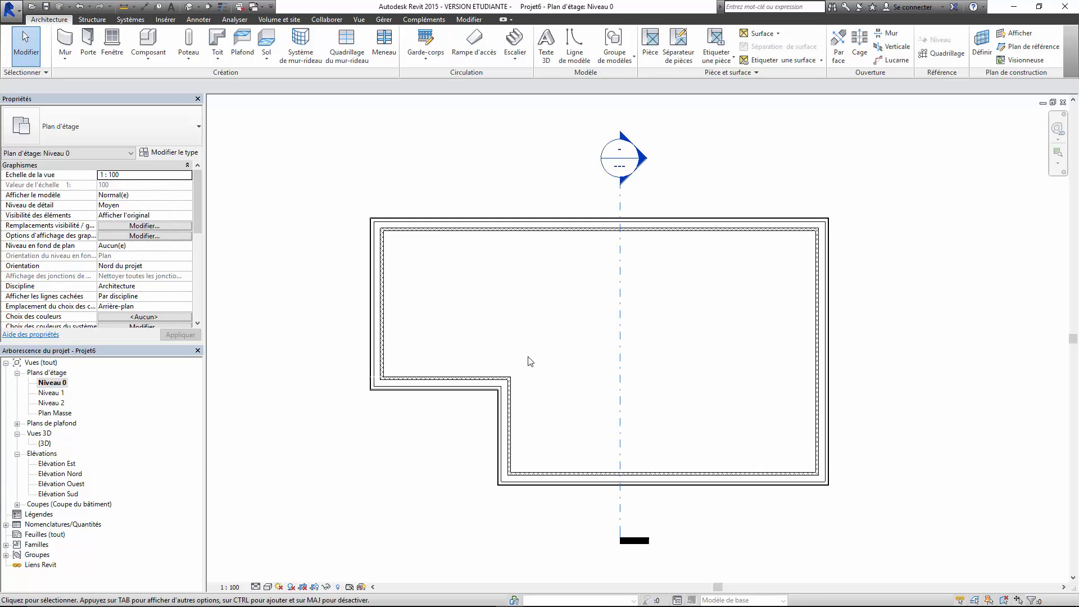
{"action": "scroll", "coordinate": [613, 358], "scroll_direction": "up", "scroll_amount": 1}
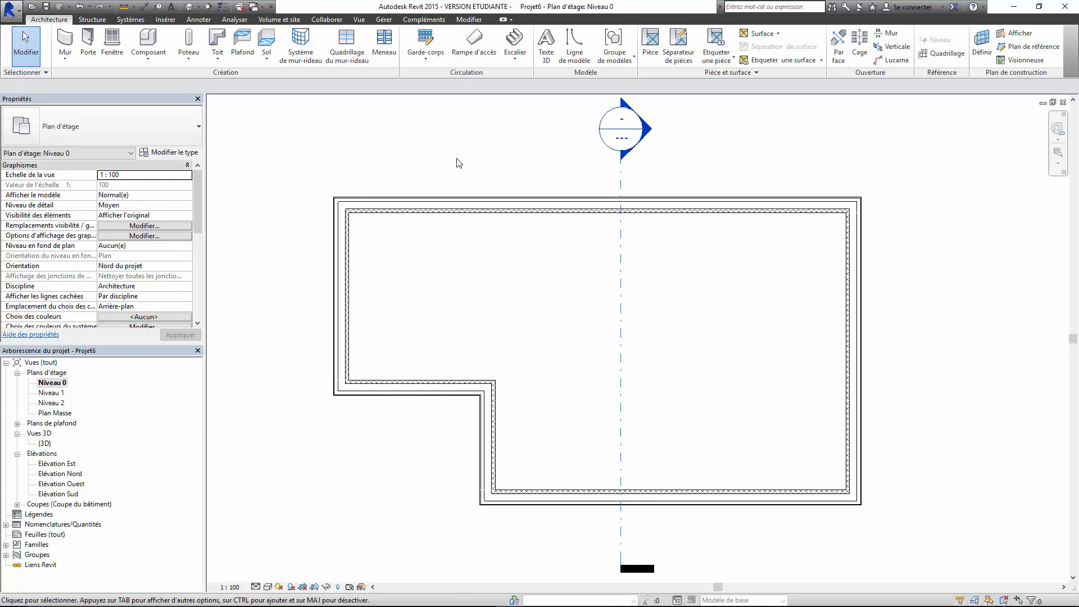
{"action": "left_click", "coordinate": [88, 50]}
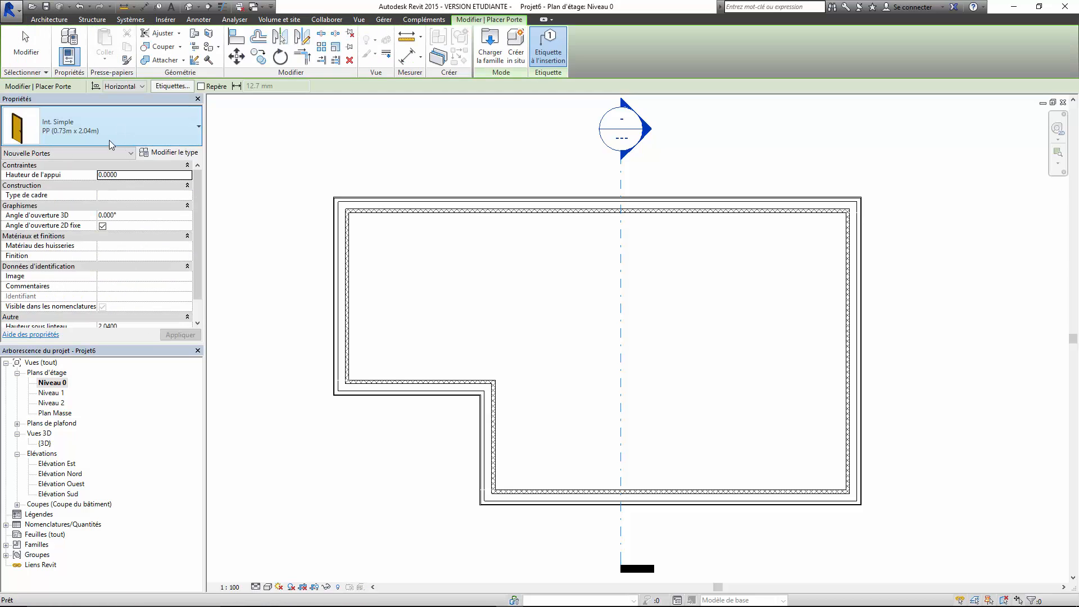
{"action": "left_click", "coordinate": [66, 129]}
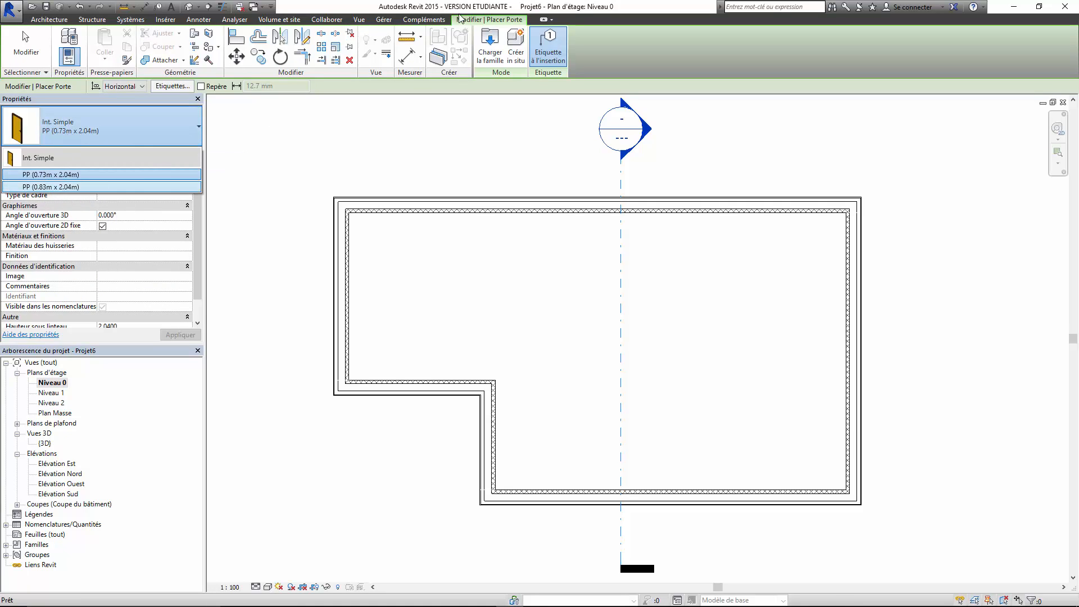
{"action": "left_click", "coordinate": [489, 48]}
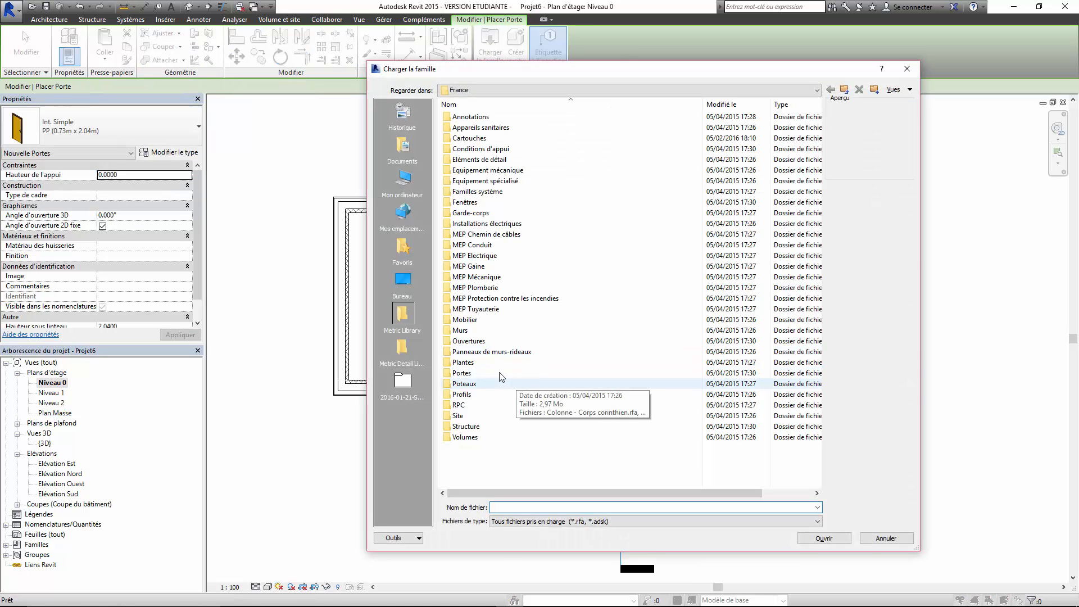
{"action": "double_click", "coordinate": [463, 373]}
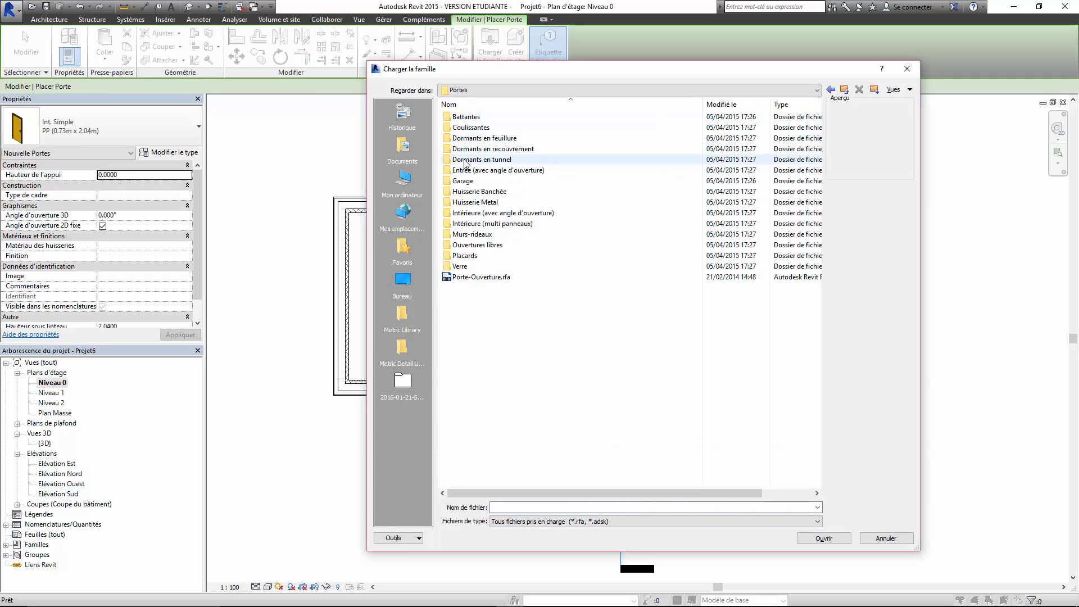
{"action": "double_click", "coordinate": [486, 170]}
{"action": "double_click", "coordinate": [481, 120]}
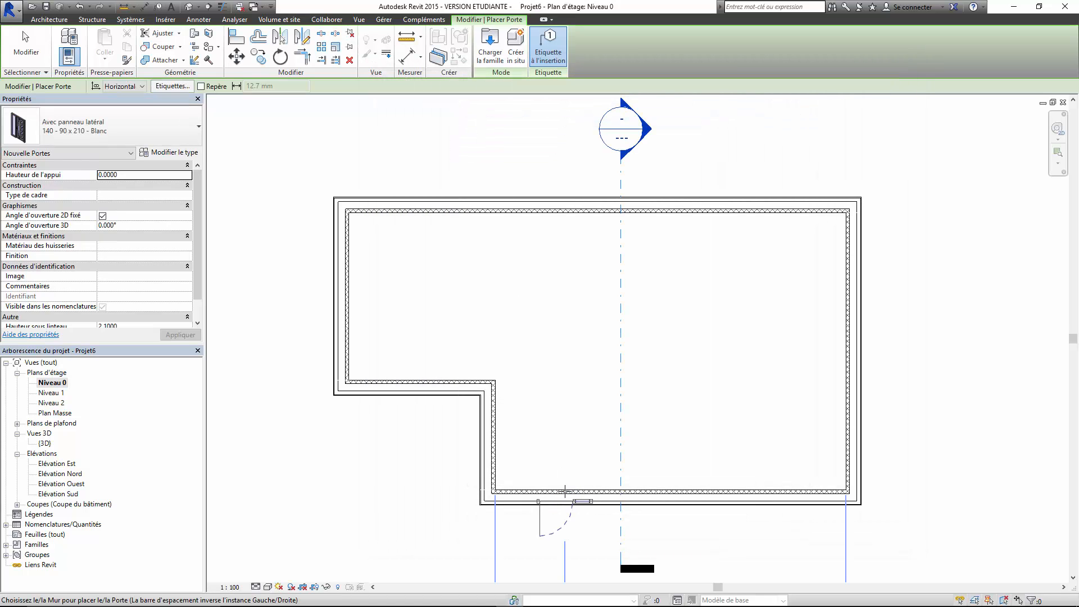
Place two 140 - 90 x 210 - Blanc doors opening inward, one in the south wall about 1.90 m from its inner west corner, one in the east wall.
{"action": "left_click", "coordinate": [863, 264]}
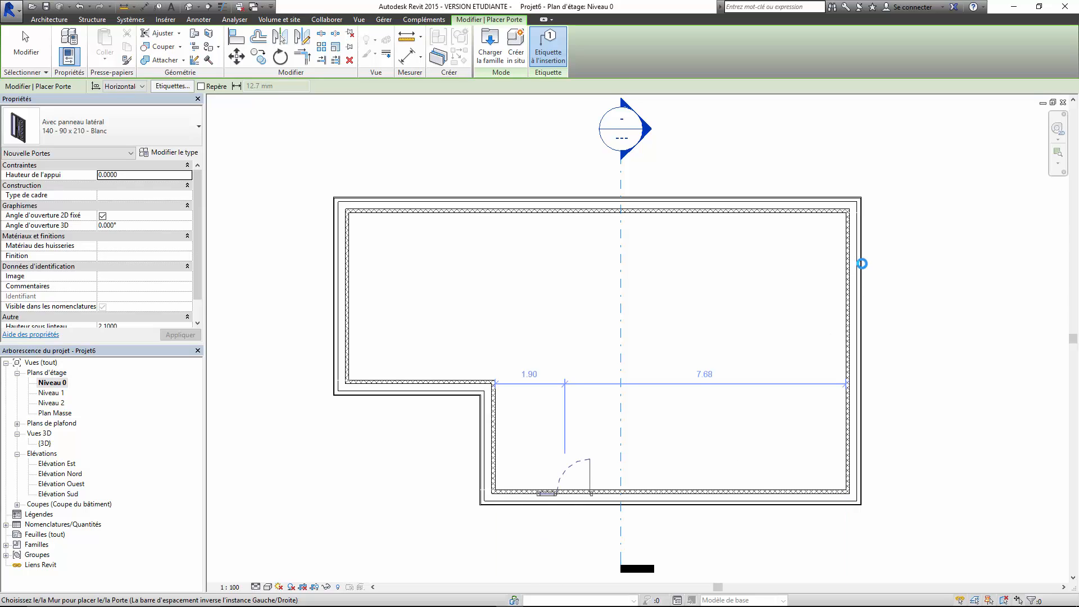
{"action": "key", "text": "Escape"}
{"action": "key", "text": "Escape"}
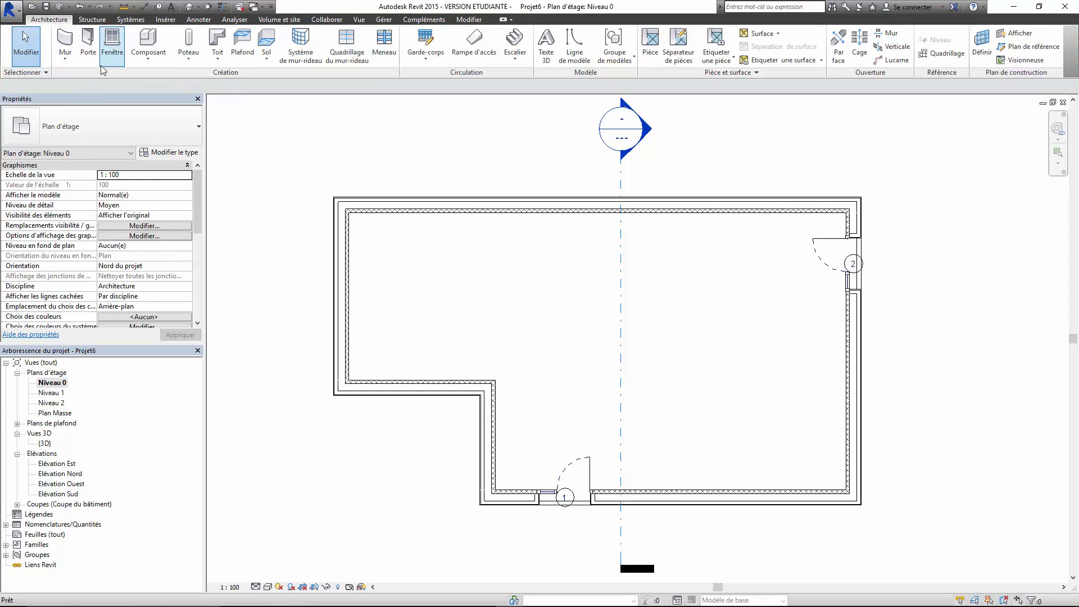
Place seven 0.60 m x 0.95 m windows: two each in the west, recessed south and main south walls, and one in the east wall.
{"action": "left_click", "coordinate": [86, 127]}
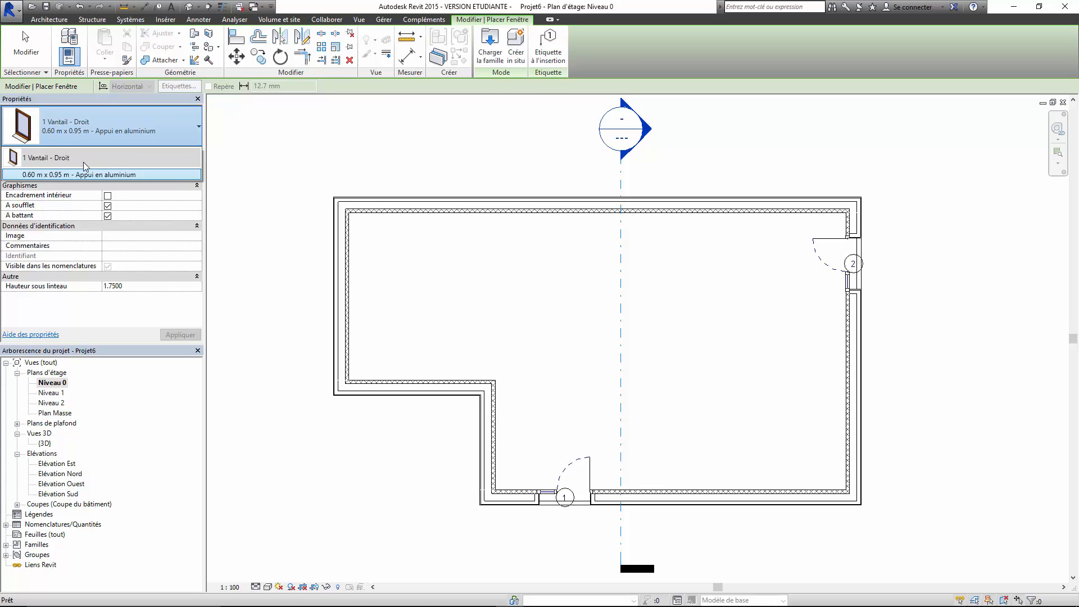
{"action": "left_click", "coordinate": [346, 261]}
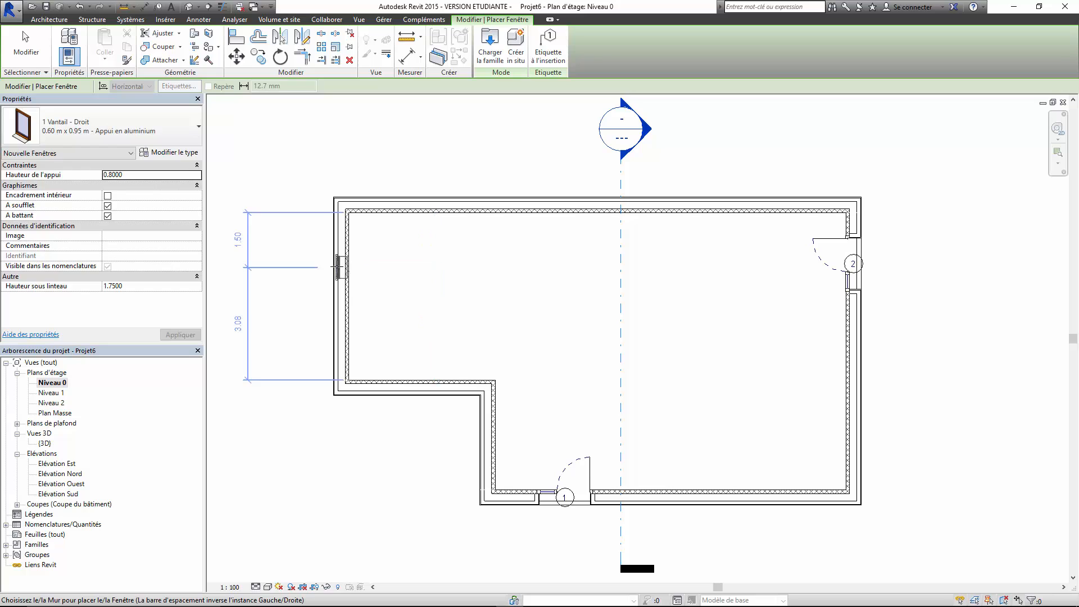
{"action": "left_click", "coordinate": [331, 333]}
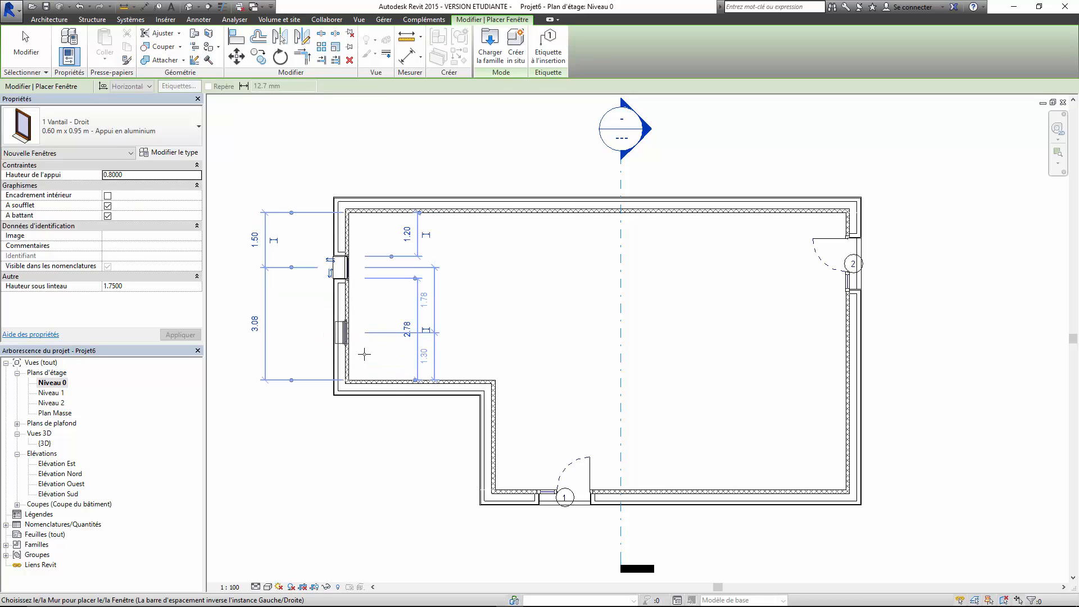
{"action": "left_click", "coordinate": [396, 398]}
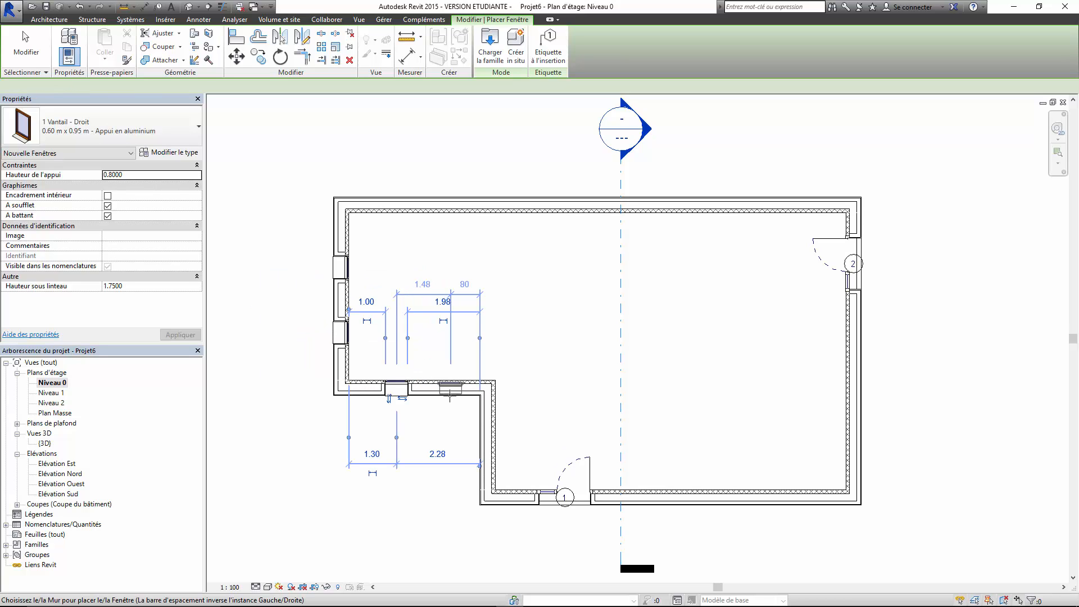
{"action": "left_click", "coordinate": [450, 388]}
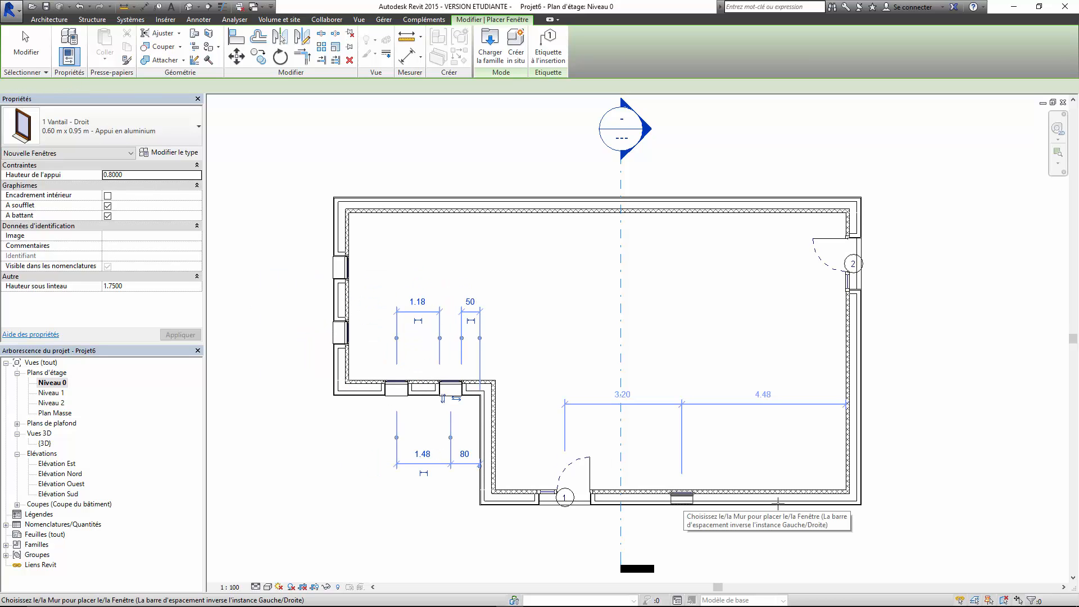
{"action": "left_click", "coordinate": [682, 501]}
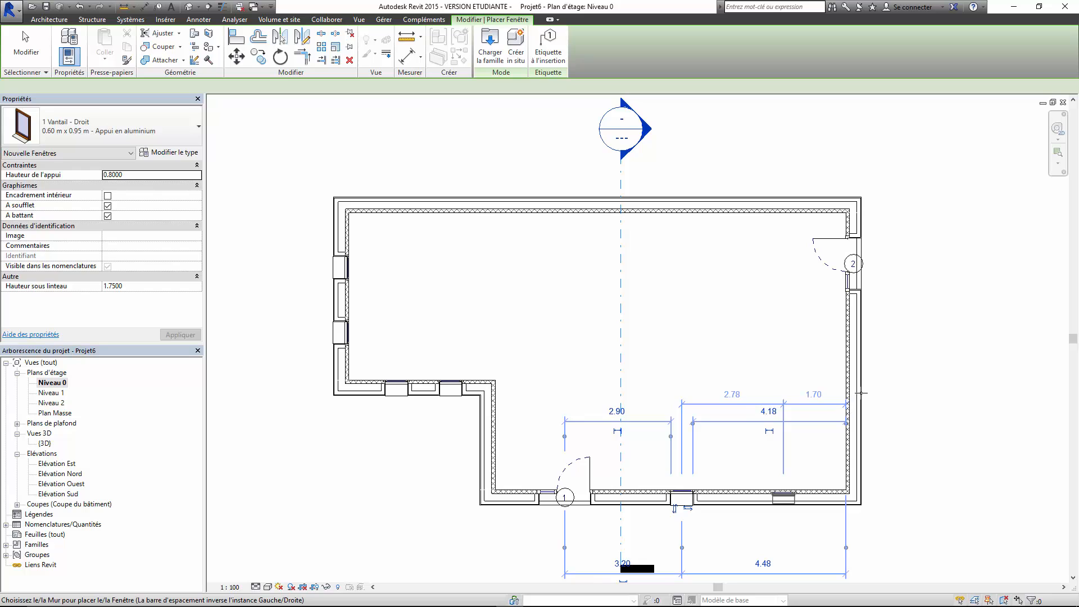
{"action": "left_click", "coordinate": [861, 394]}
{"action": "scroll", "coordinate": [630, 263], "scroll_direction": "down", "scroll_amount": 1}
{"action": "left_click", "coordinate": [26, 46]}
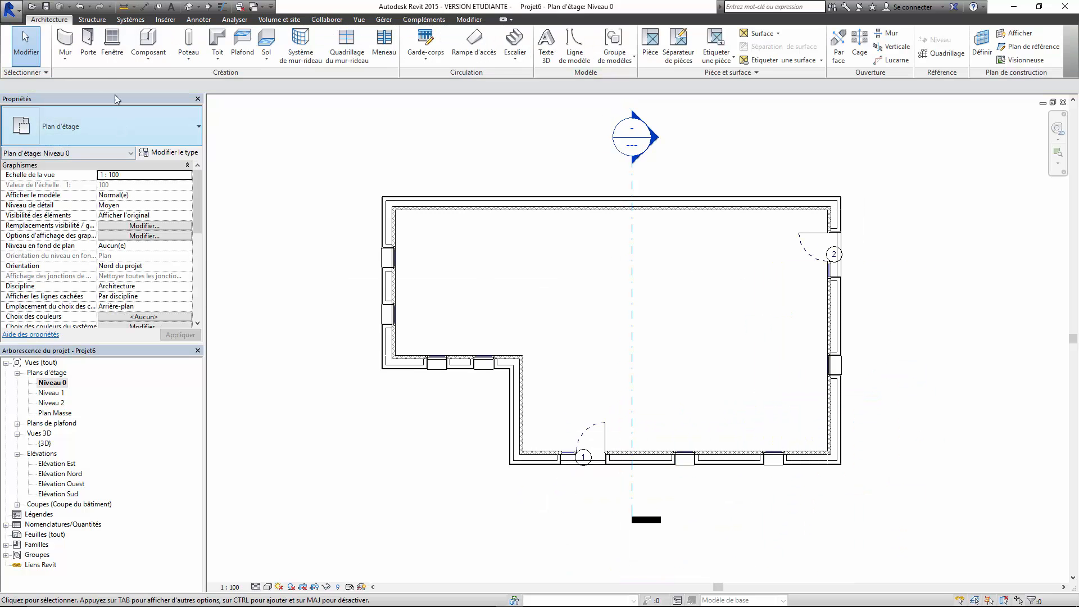
In the {3D} view, duplicate the type of the easternmost south-wall window as 1.20 m x 0.95 m - Appui en aluminium.
{"action": "double_click", "coordinate": [44, 444]}
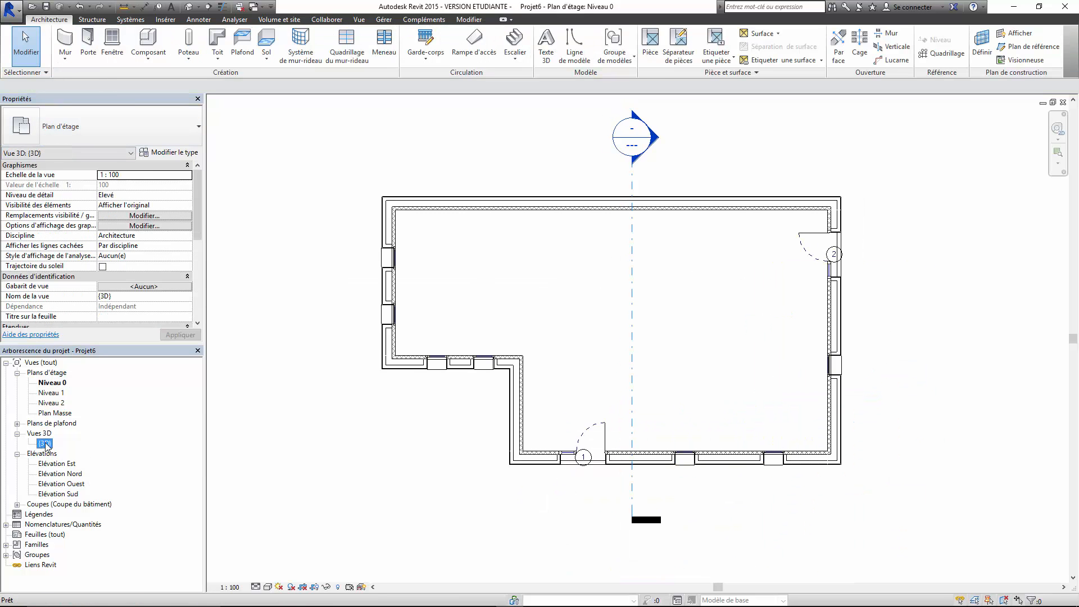
{"action": "scroll", "coordinate": [804, 326], "scroll_direction": "up", "scroll_amount": 2}
{"action": "left_click", "coordinate": [784, 338]}
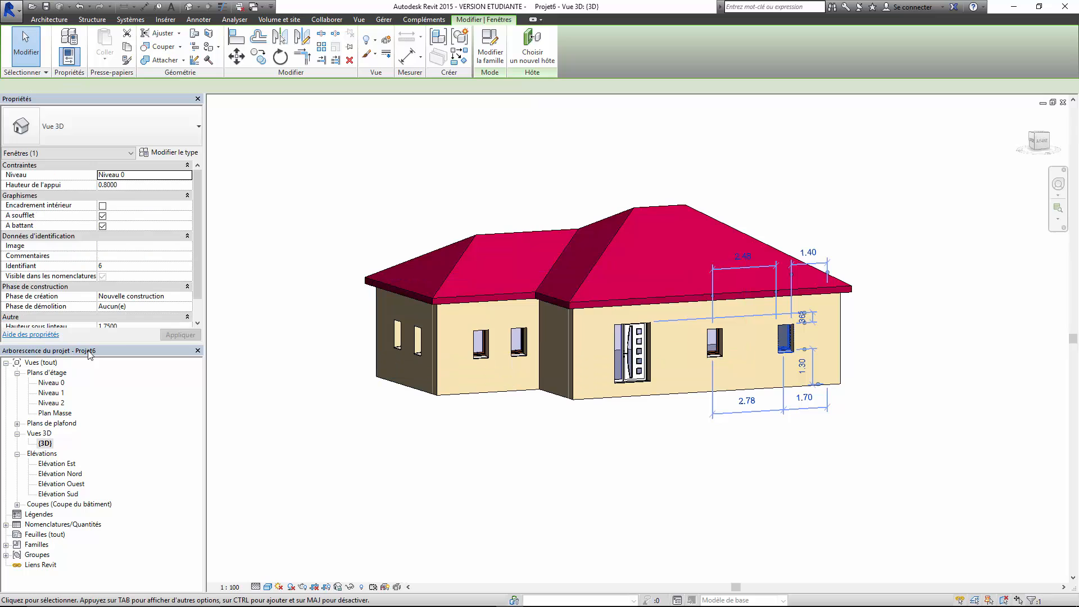
{"action": "left_click", "coordinate": [173, 153]}
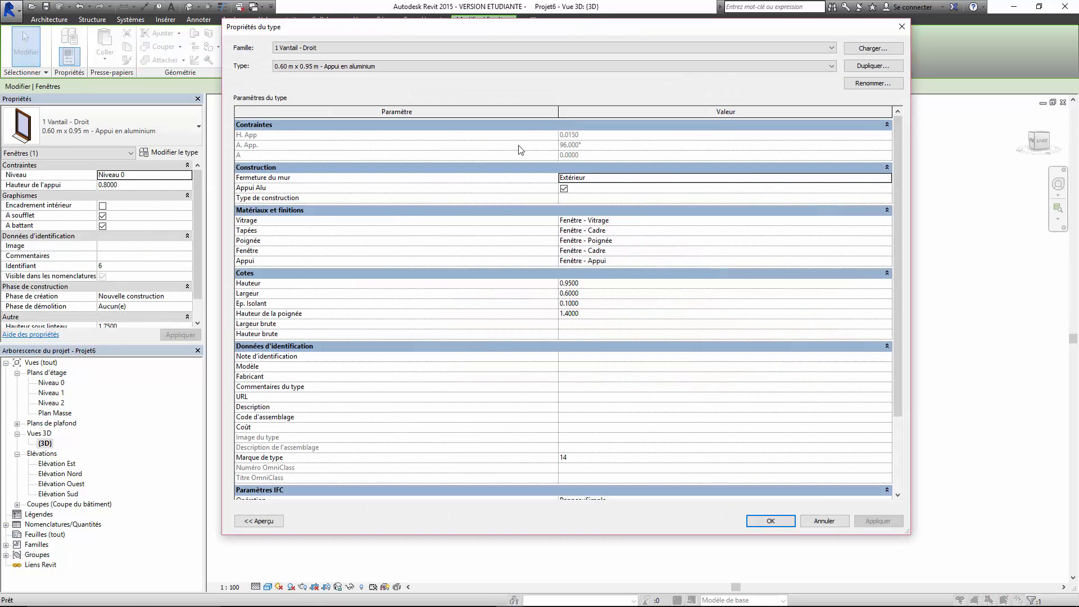
{"action": "left_click", "coordinate": [885, 66]}
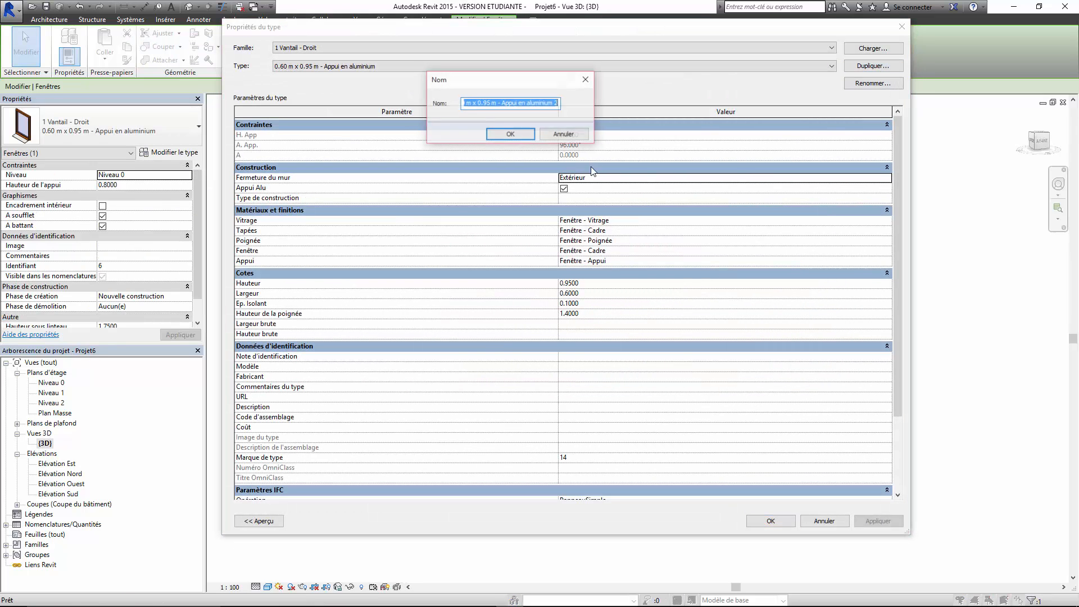
{"action": "left_click_drag", "start_coordinate": [556, 103], "coordinate": [573, 101]}
{"action": "key", "text": "BackSpace"}
{"action": "key", "text": "BackSpace"}
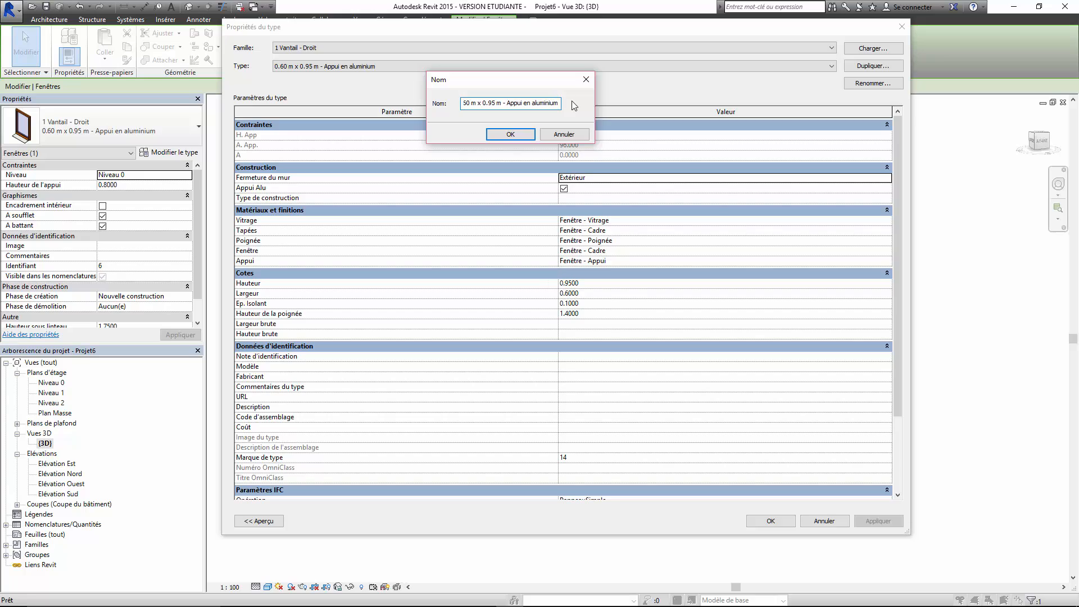
{"action": "key", "text": "Home"}
{"action": "double_click", "coordinate": [472, 103]}
{"action": "type", "text": "1.20"}
{"action": "left_click", "coordinate": [514, 133]}
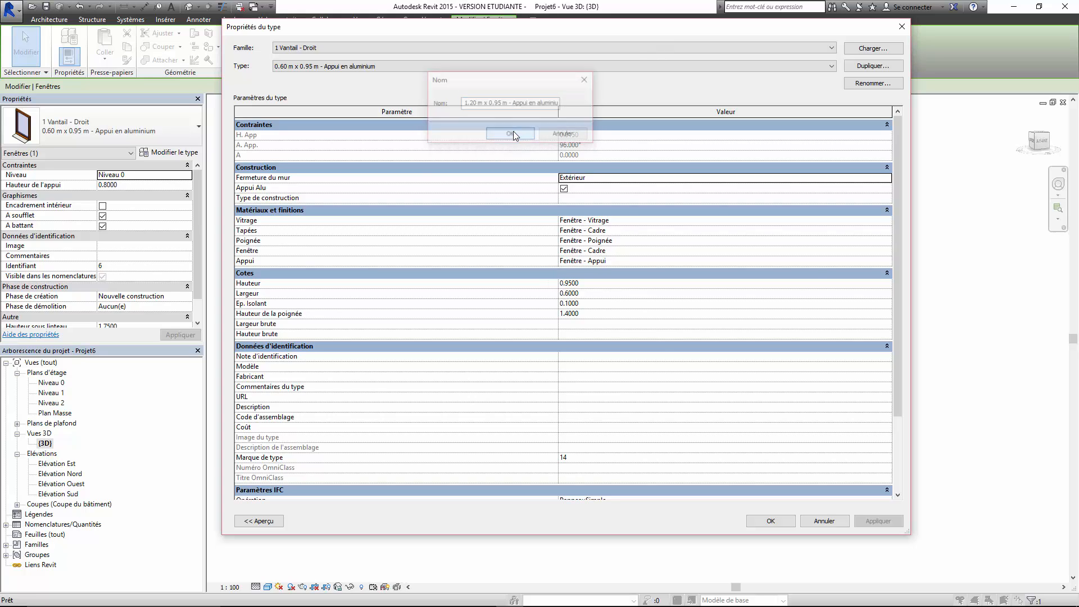
Set the duplicated window type's Largeur to 1.20 and apply it to the selected window.
{"action": "left_click", "coordinate": [589, 293]}
{"action": "type", "text": "1."}
{"action": "left_click", "coordinate": [782, 522]}
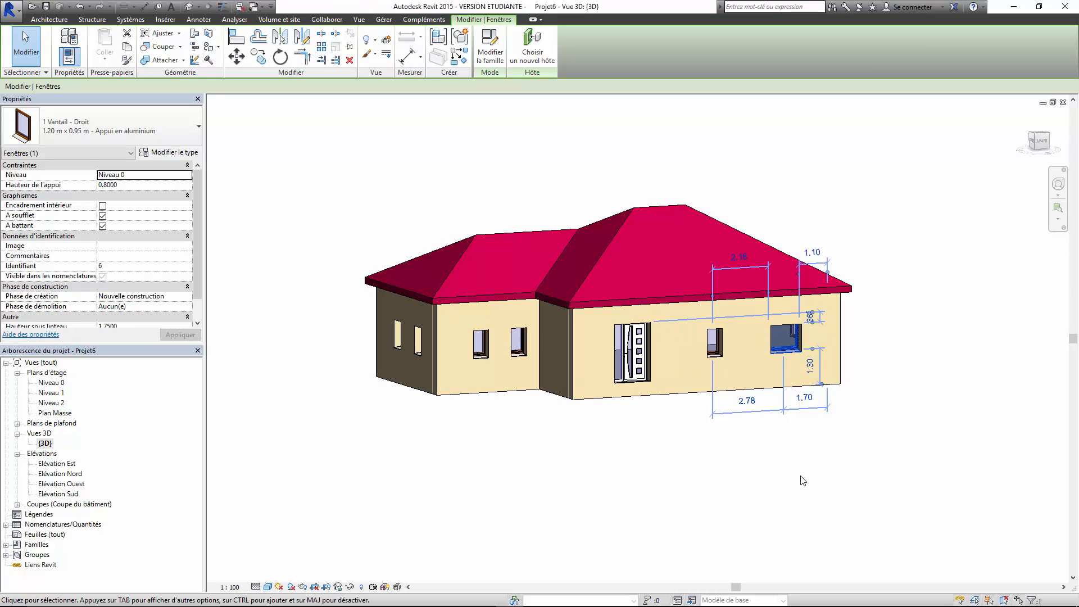
{"action": "left_click", "coordinate": [802, 480]}
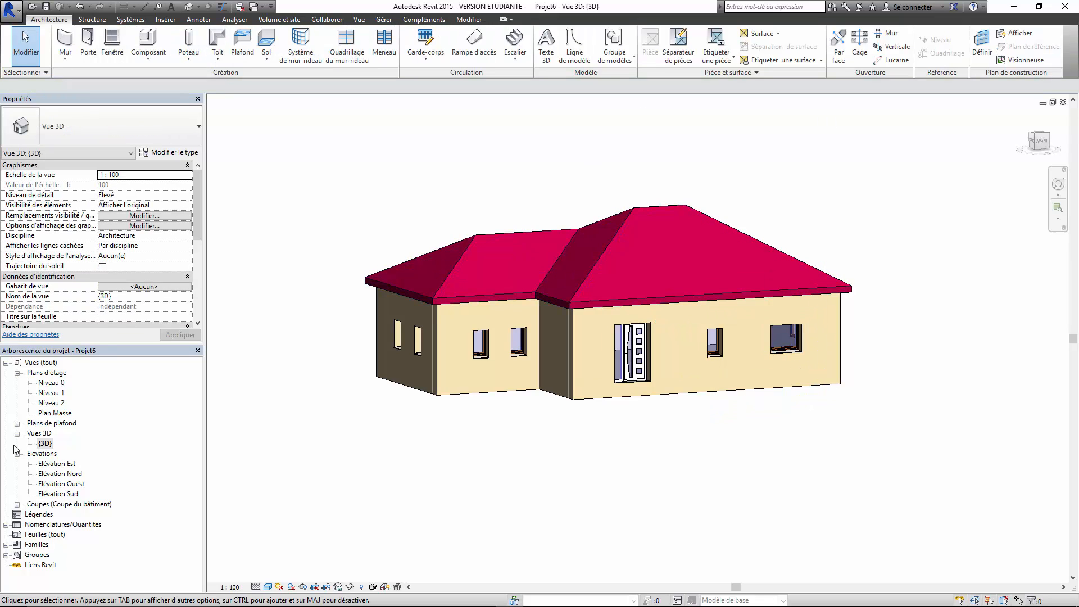
Return to the Niveau 0 plan, open the Nomenclature des fenêtres schedule and add the Coût field to it.
{"action": "double_click", "coordinate": [51, 382]}
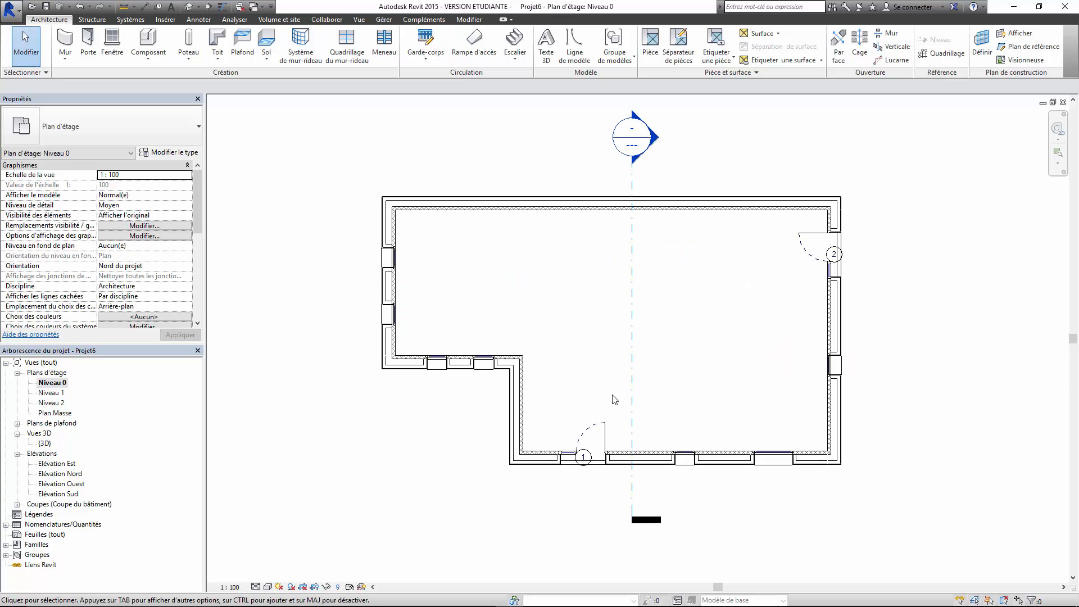
{"action": "mouse_move", "coordinate": [803, 499]}
{"action": "middle_mouse_down"}
{"action": "mouse_move", "coordinate": [775, 331]}
{"action": "mouse_move", "coordinate": [744, 337]}
{"action": "mouse_move", "coordinate": [736, 366]}
{"action": "middle_mouse_up"}
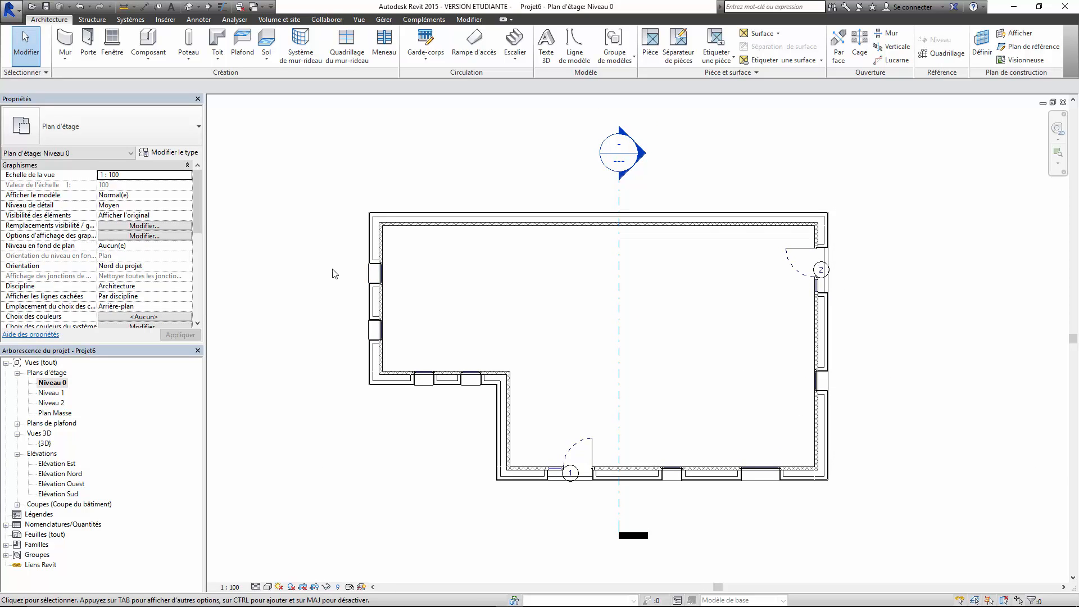
{"action": "left_click", "coordinate": [6, 527]}
{"action": "left_click", "coordinate": [5, 525]}
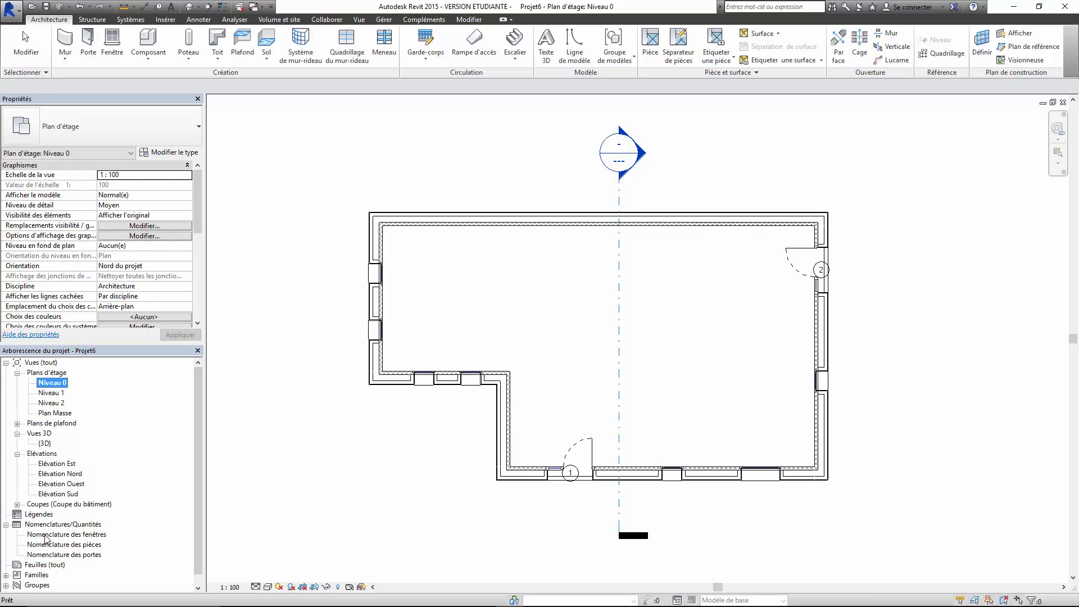
{"action": "double_click", "coordinate": [40, 539]}
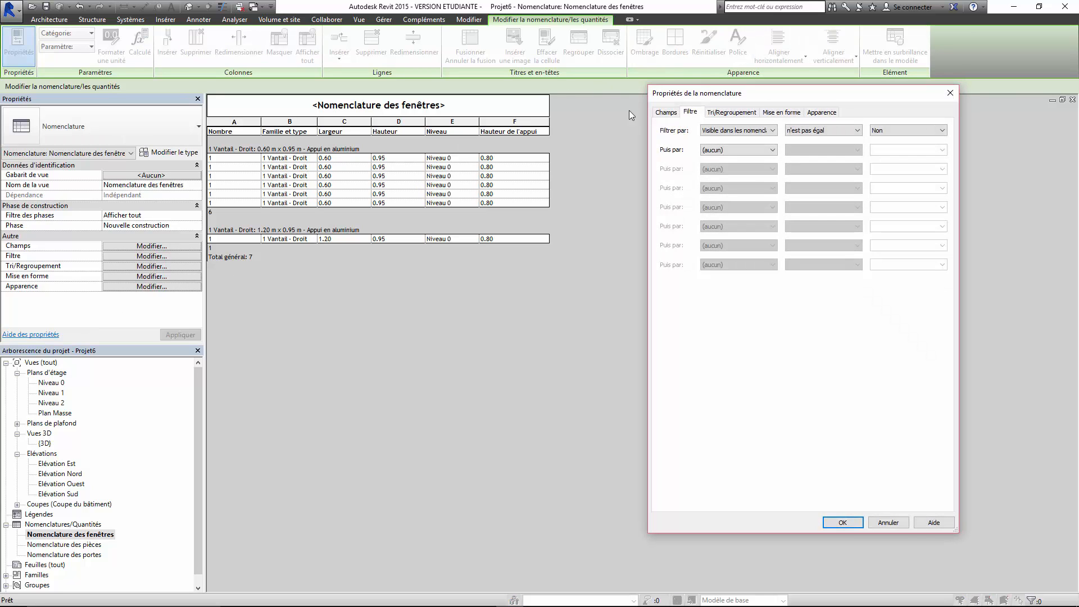
{"action": "left_click", "coordinate": [666, 113]}
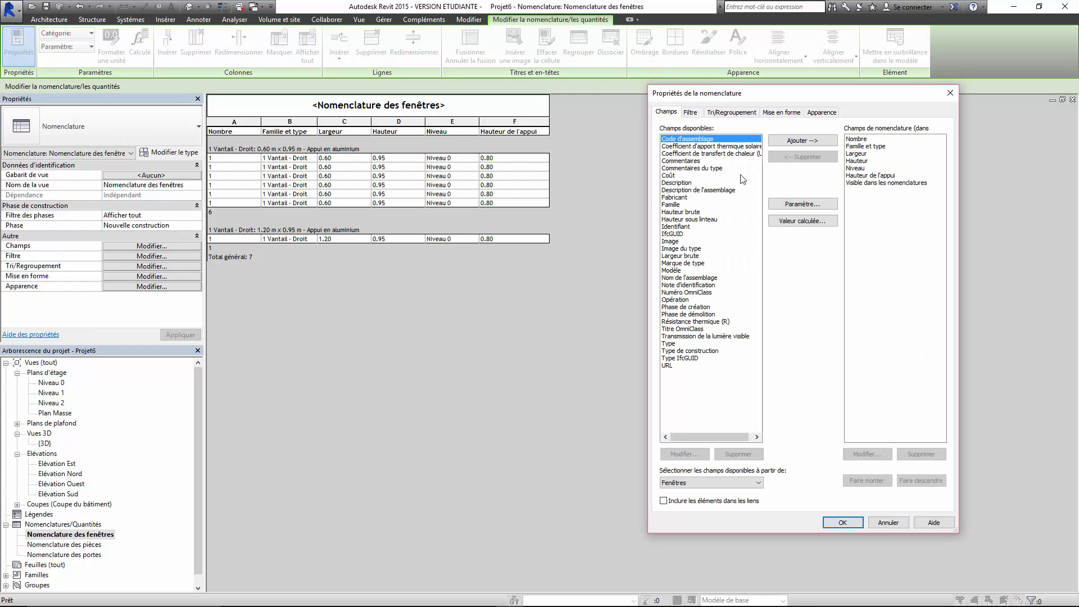
{"action": "left_click", "coordinate": [676, 176]}
{"action": "left_click", "coordinate": [815, 141]}
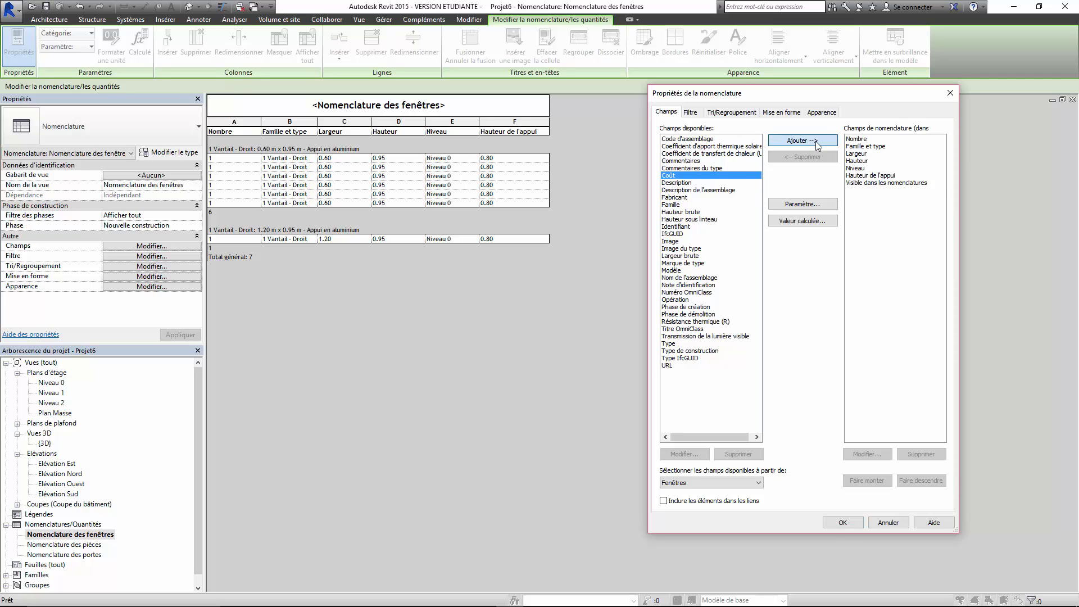
{"action": "left_click", "coordinate": [842, 523]}
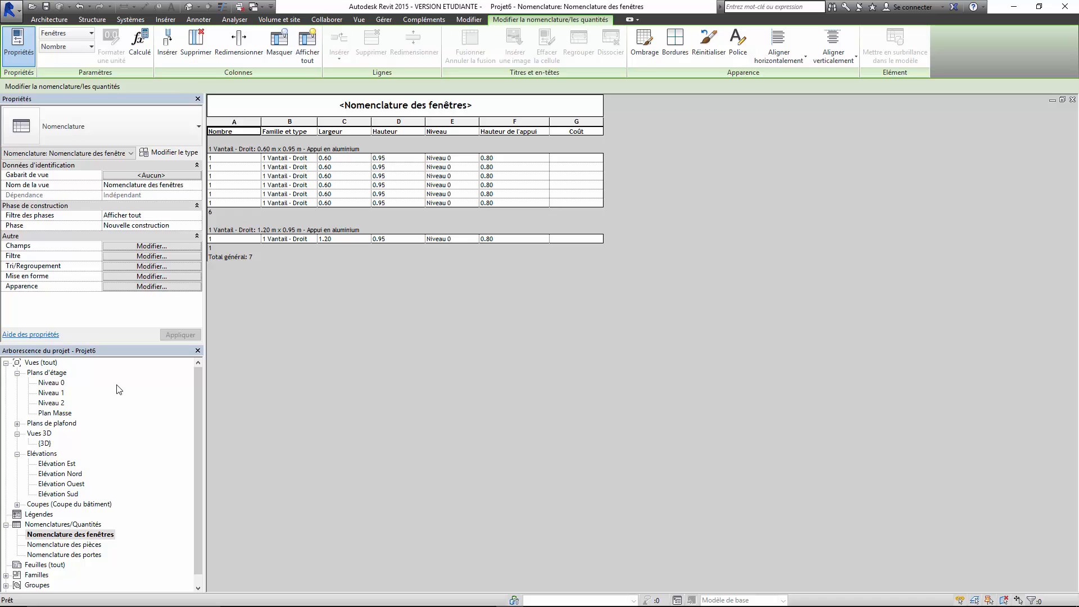
From the Niveau 0 plan, set the Coût of the 0.60 m x 0.95 m window type to 213.25.
{"action": "double_click", "coordinate": [45, 382]}
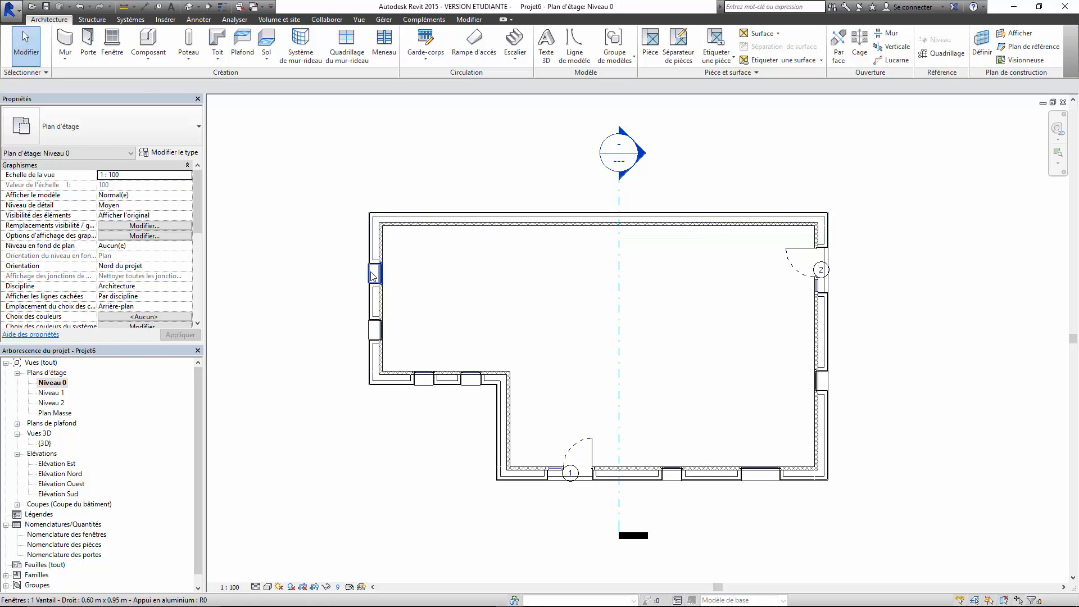
{"action": "left_click", "coordinate": [375, 272]}
{"action": "left_click", "coordinate": [177, 154]}
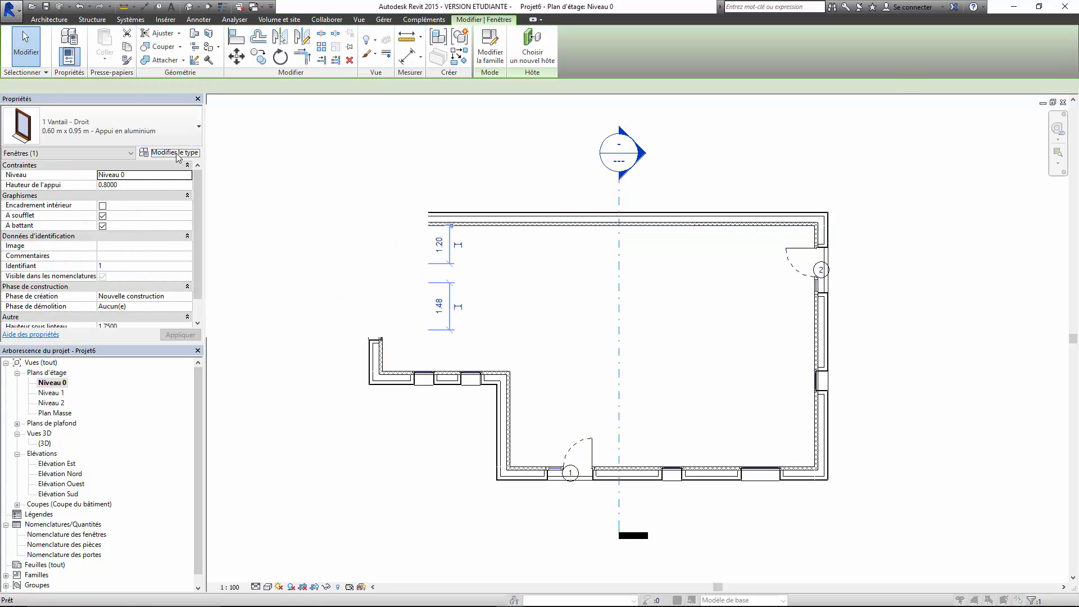
{"action": "scroll", "coordinate": [898, 281], "scroll_direction": "down", "scroll_amount": 3}
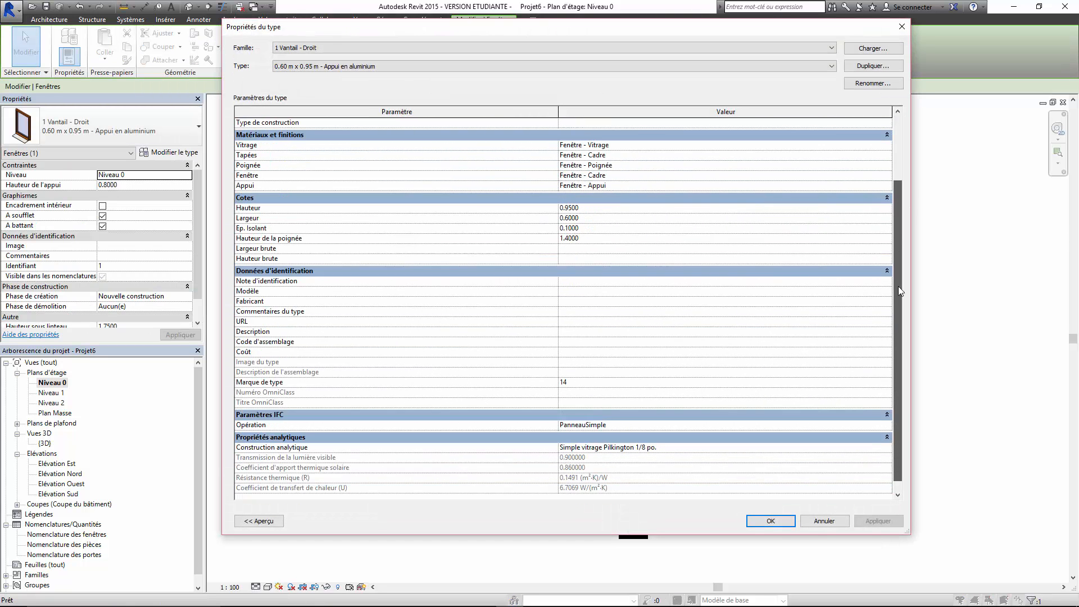
{"action": "left_click", "coordinate": [591, 343]}
{"action": "type", "text": "213.25"}
{"action": "key", "text": "Return"}
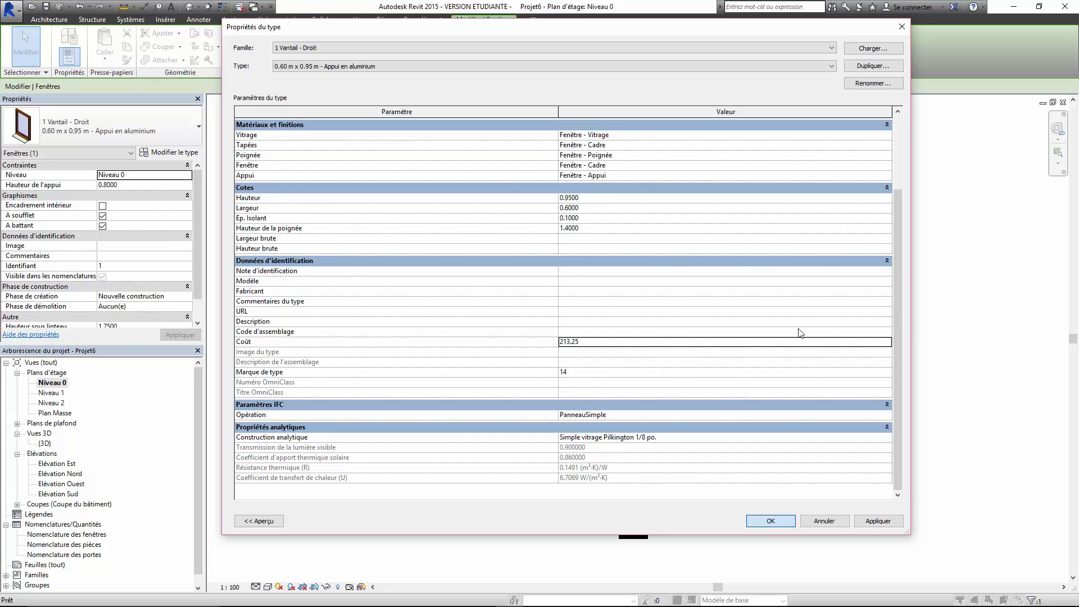
{"action": "key", "text": "Return"}
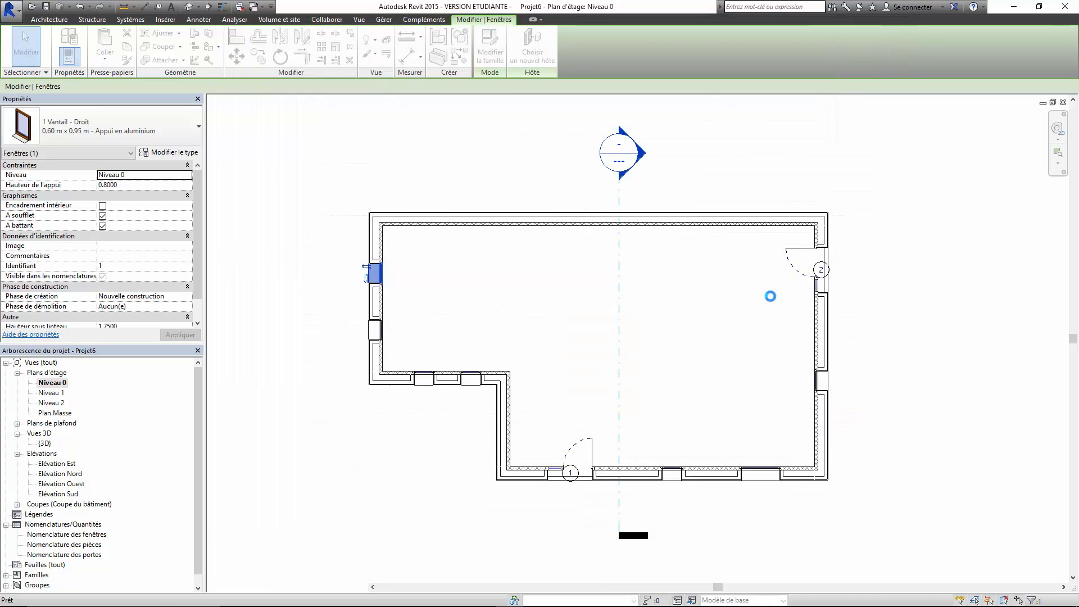
Set the Coût of the south wall's 1.20 m x 0.95 m window type to 310.36.
{"action": "left_click", "coordinate": [760, 474]}
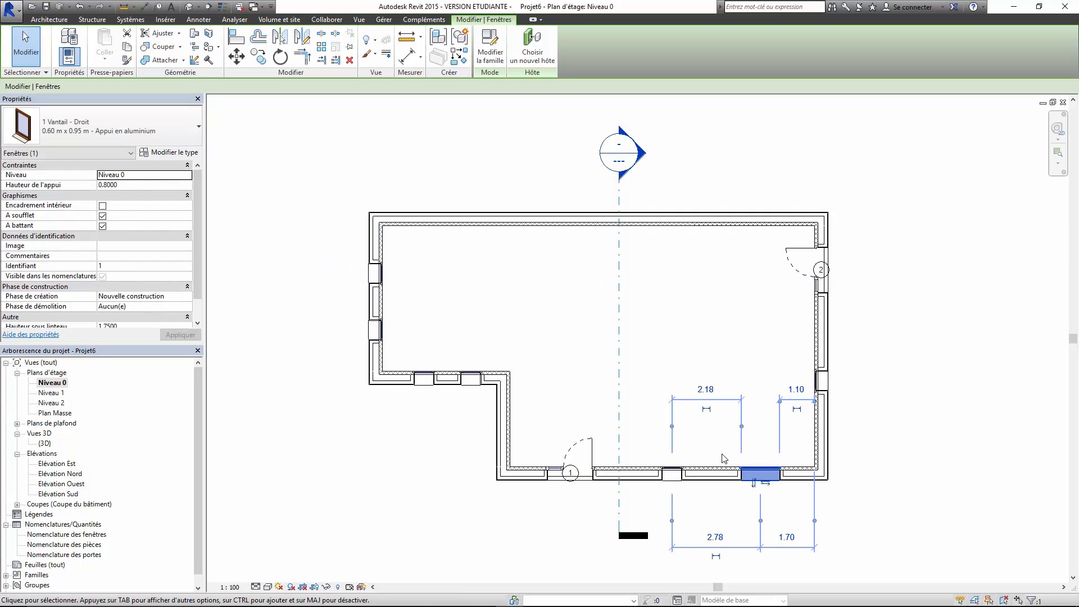
{"action": "left_click", "coordinate": [168, 153]}
{"action": "left_click_drag", "start_coordinate": [899, 294], "coordinate": [903, 380]}
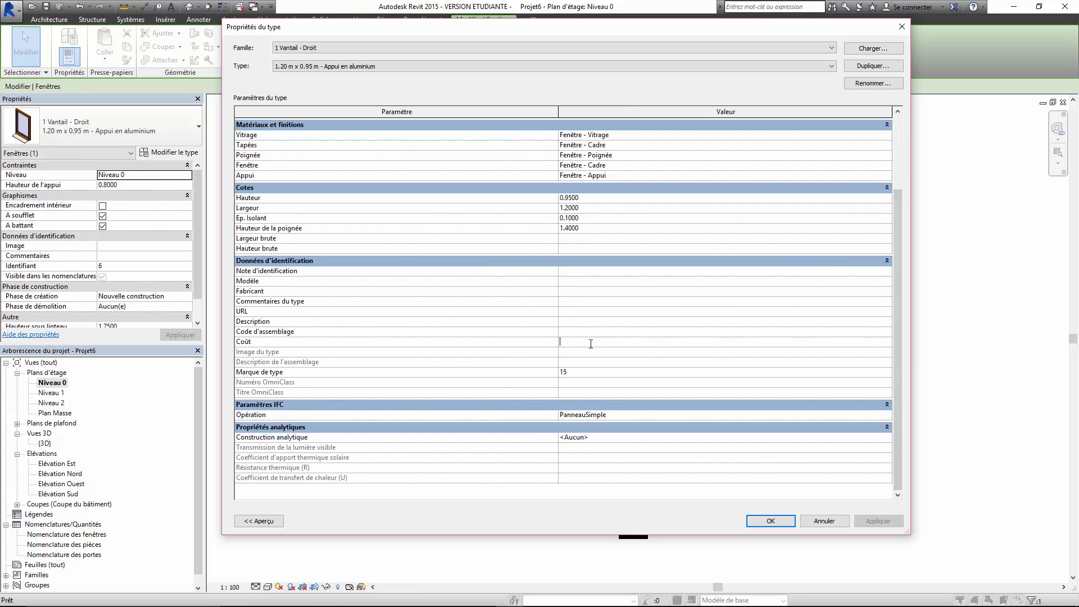
{"action": "type", "text": "310.36"}
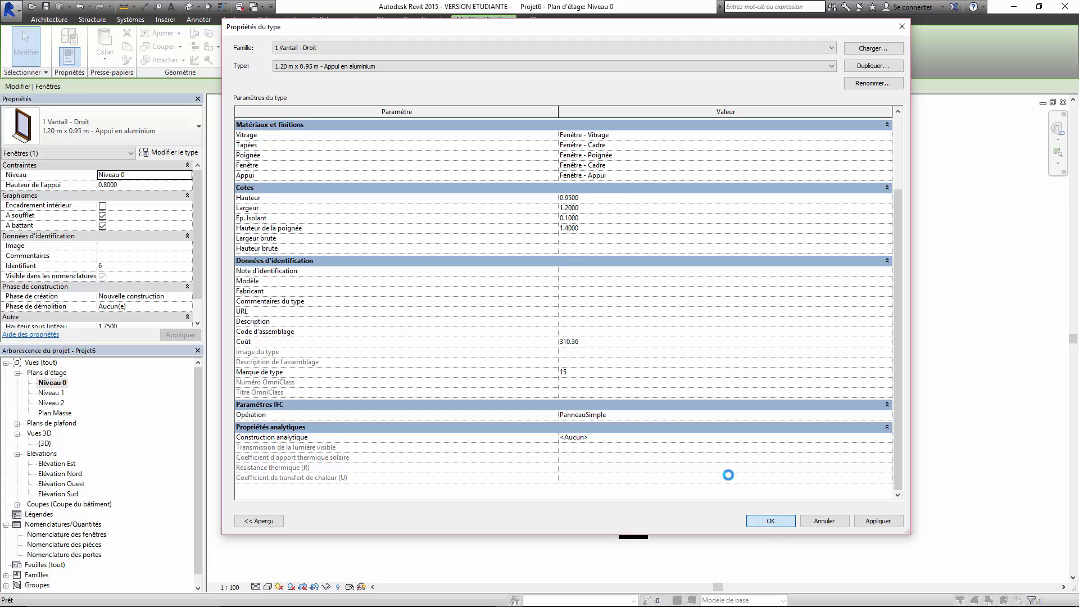
{"action": "key", "text": "Return"}
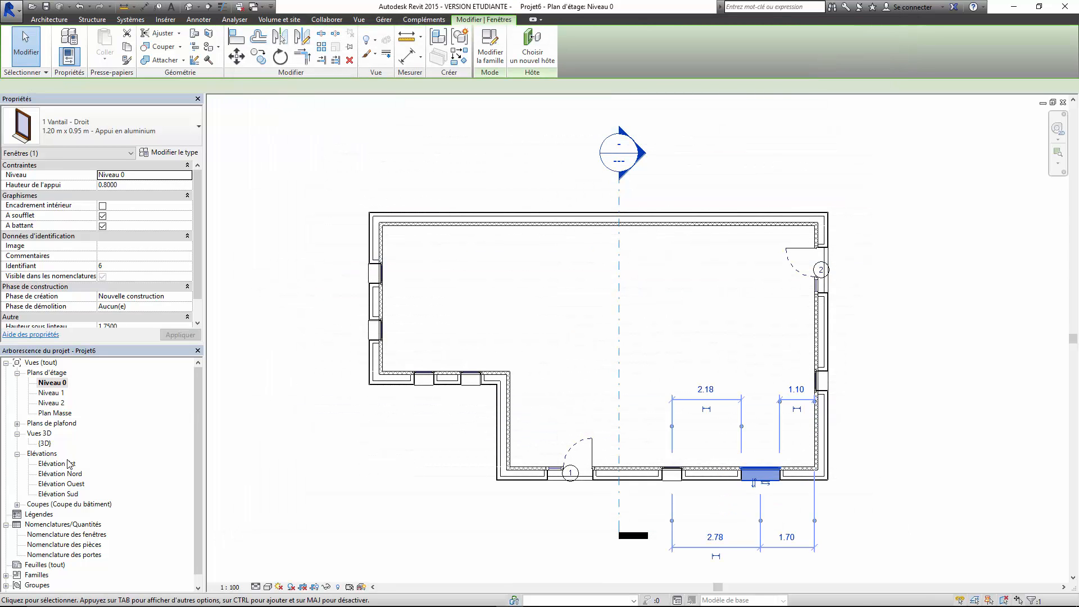
Open the Nomenclature des fenêtres schedule and turn on Calculer les totaux for its Coût field.
{"action": "double_click", "coordinate": [62, 537]}
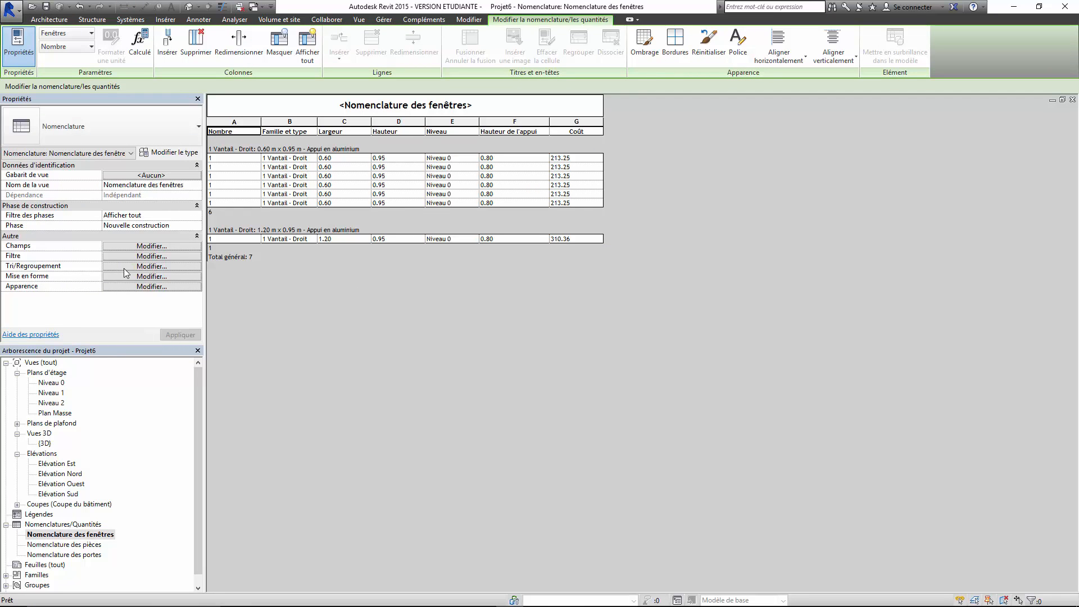
{"action": "left_click", "coordinate": [152, 276]}
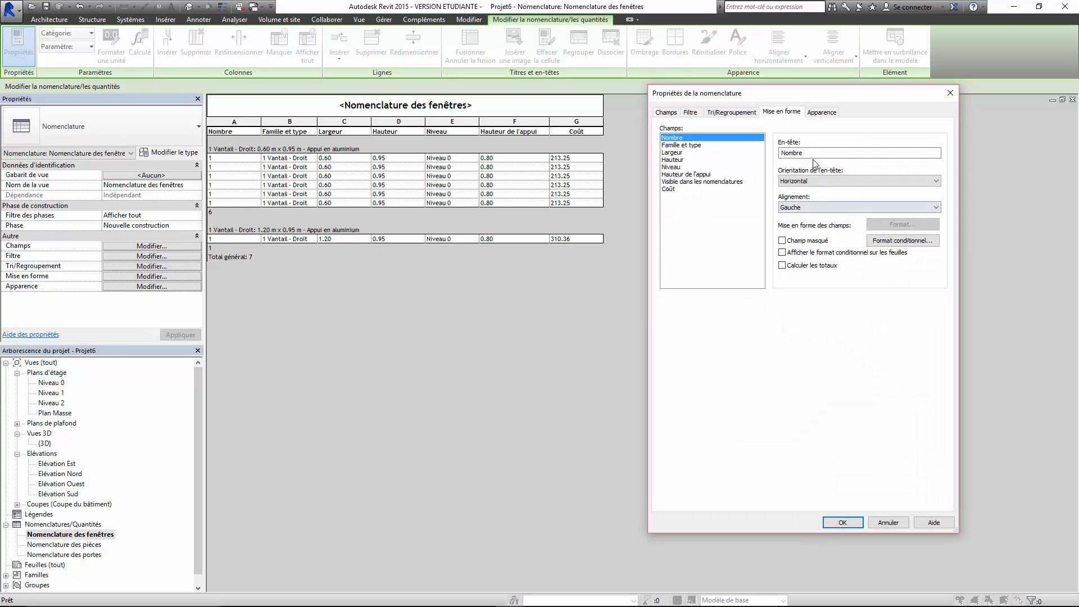
{"action": "left_click", "coordinate": [668, 189]}
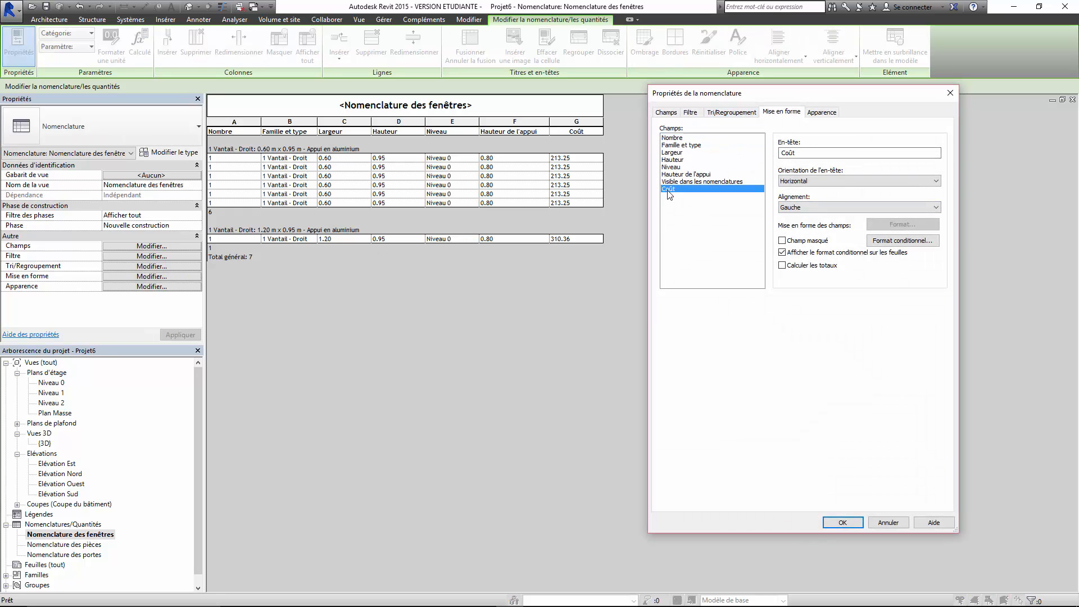
{"action": "left_click", "coordinate": [782, 265]}
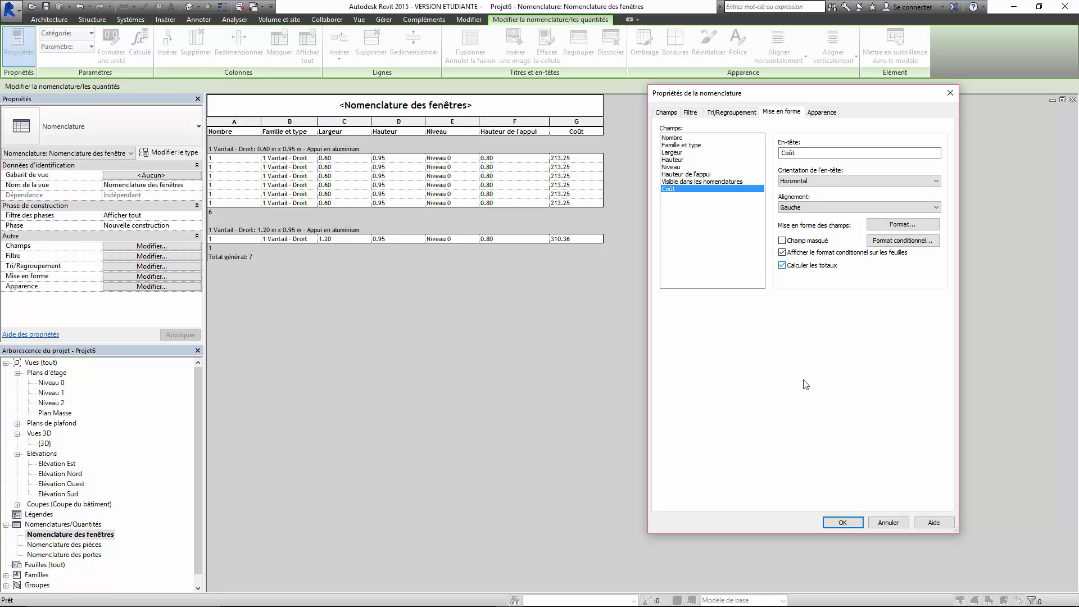
{"action": "left_click", "coordinate": [850, 526]}
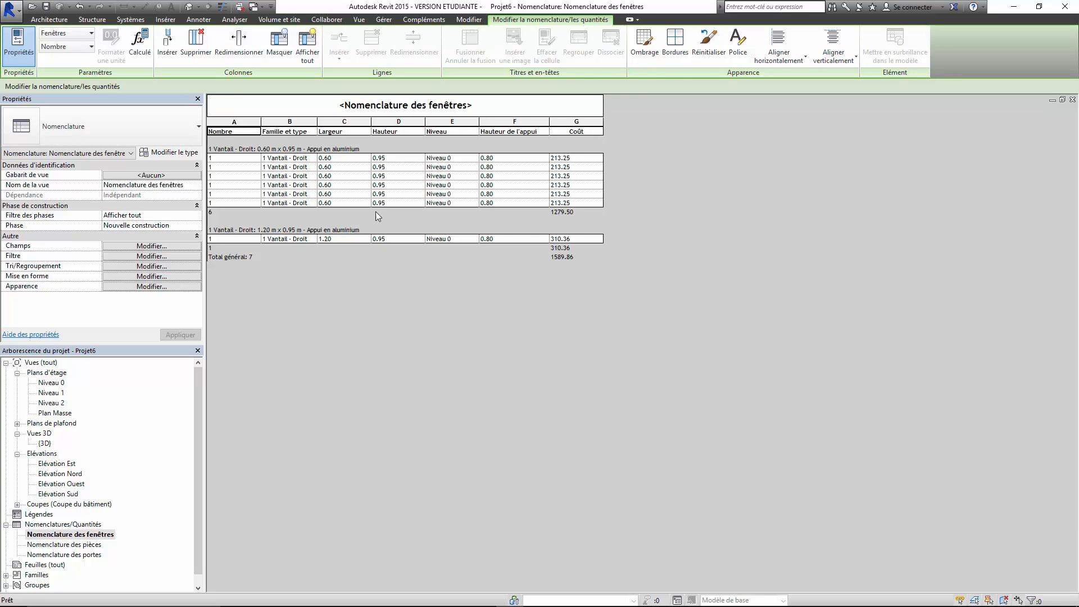
Return to the Niveau 0 plan, tile all open views and fit the whole plan in its window.
{"action": "double_click", "coordinate": [49, 384]}
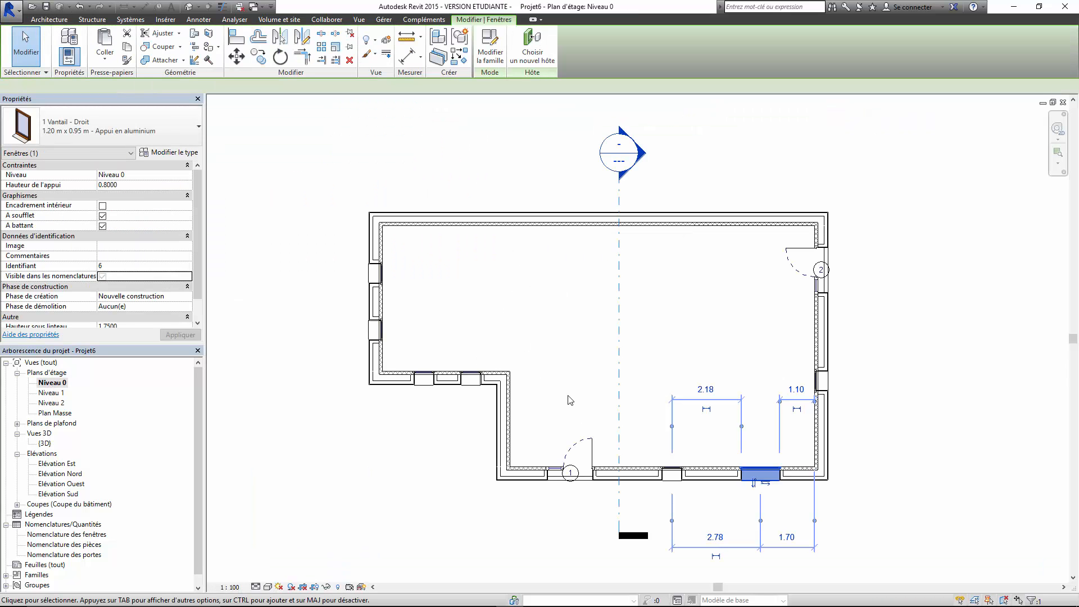
{"action": "scroll", "coordinate": [585, 442], "scroll_direction": "up", "scroll_amount": 1}
{"action": "scroll", "coordinate": [526, 324], "scroll_direction": "down", "scroll_amount": 1}
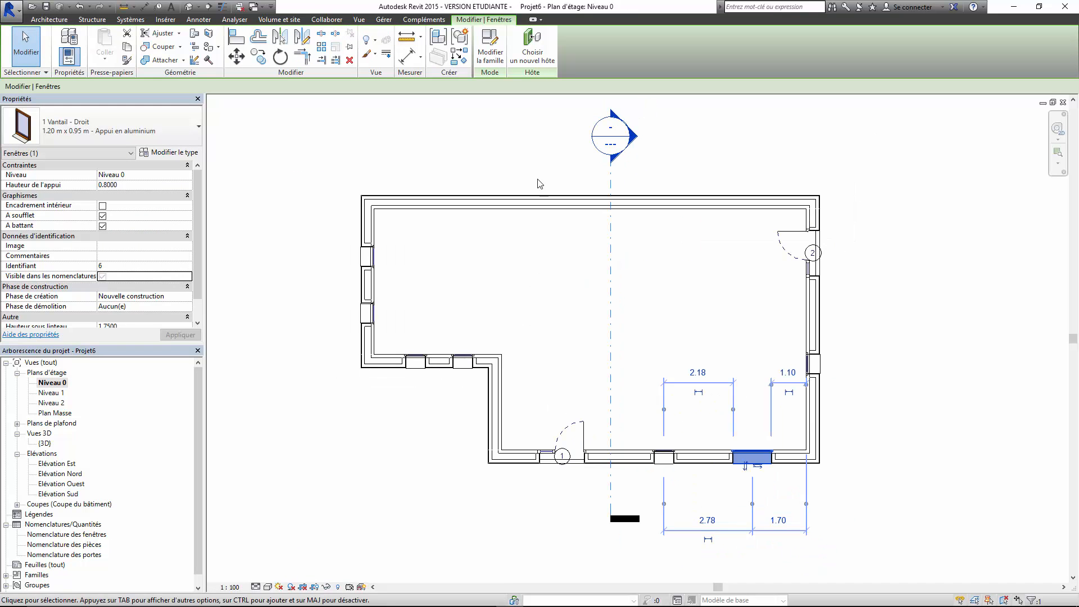
{"action": "left_click", "coordinate": [49, 20]}
{"action": "left_click", "coordinate": [359, 20]}
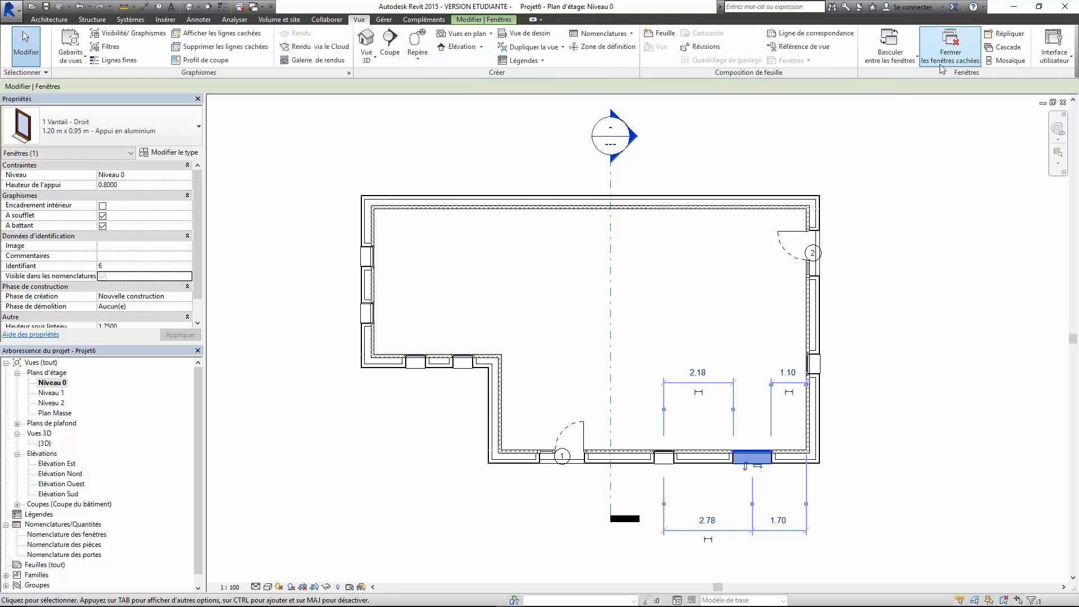
{"action": "left_click", "coordinate": [1009, 61]}
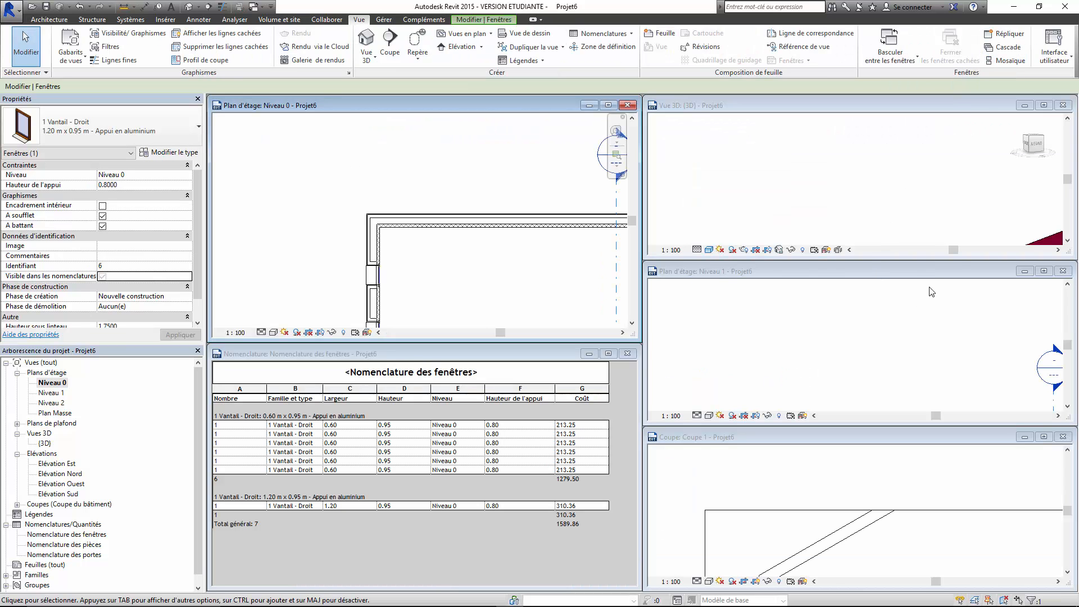
{"action": "scroll", "coordinate": [273, 175], "scroll_direction": "down", "scroll_amount": 5}
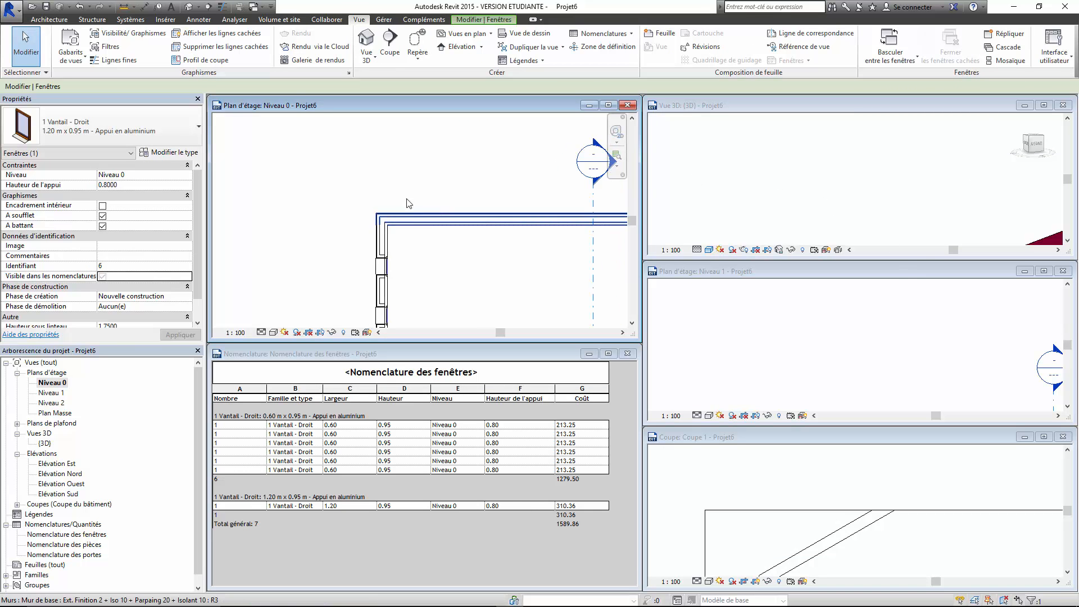
{"action": "middle_click_drag", "start_coordinate": [273, 175], "coordinate": [270, 171]}
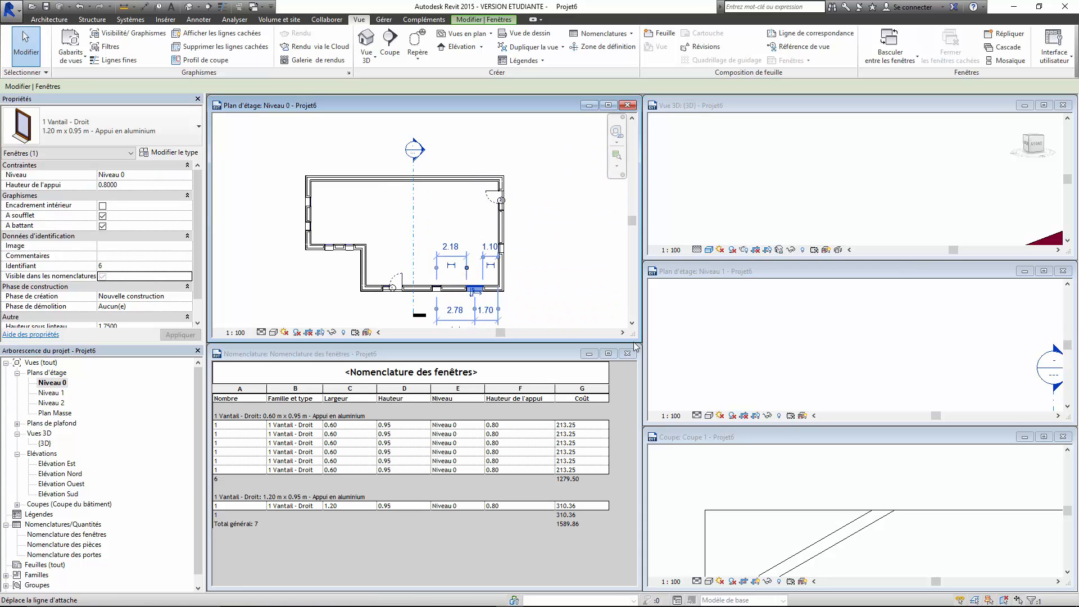
In the Coupe 1 section, raise the upper edge of the crop region above the roof ridge, just below Niveau 2.
{"action": "scroll", "coordinate": [805, 473], "scroll_direction": "down", "scroll_amount": 2}
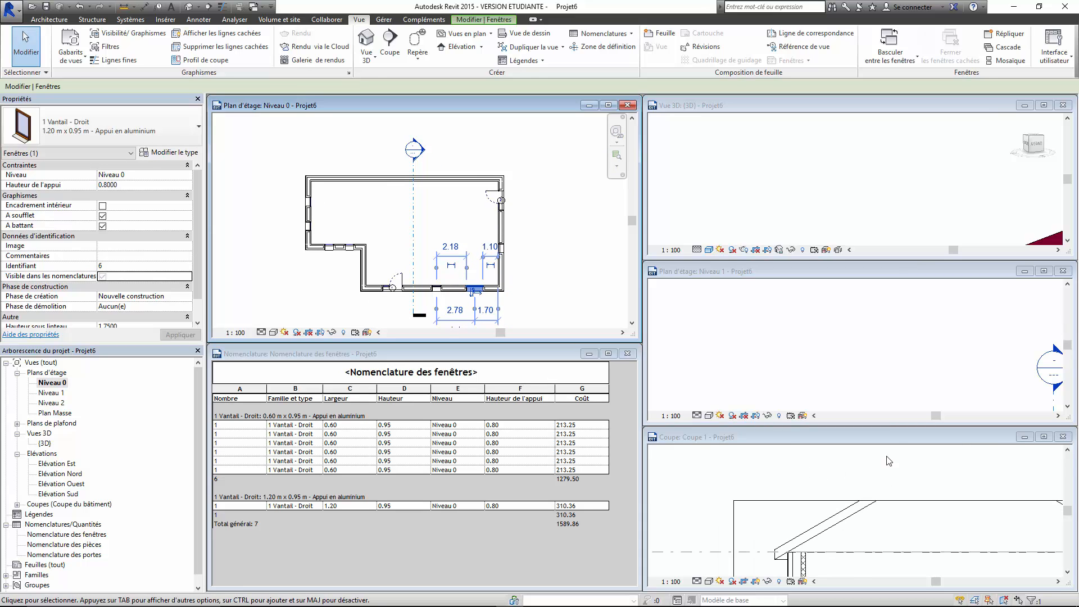
{"action": "left_click", "coordinate": [942, 501]}
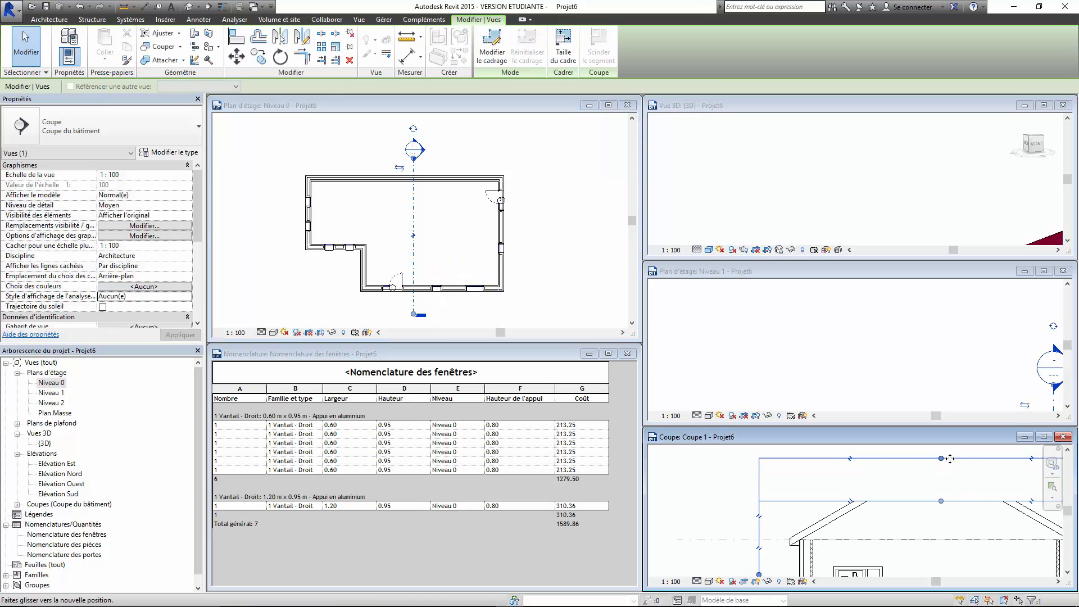
{"action": "scroll", "coordinate": [693, 482], "scroll_direction": "down", "scroll_amount": 2}
{"action": "scroll", "coordinate": [692, 483], "scroll_direction": "down", "scroll_amount": 2}
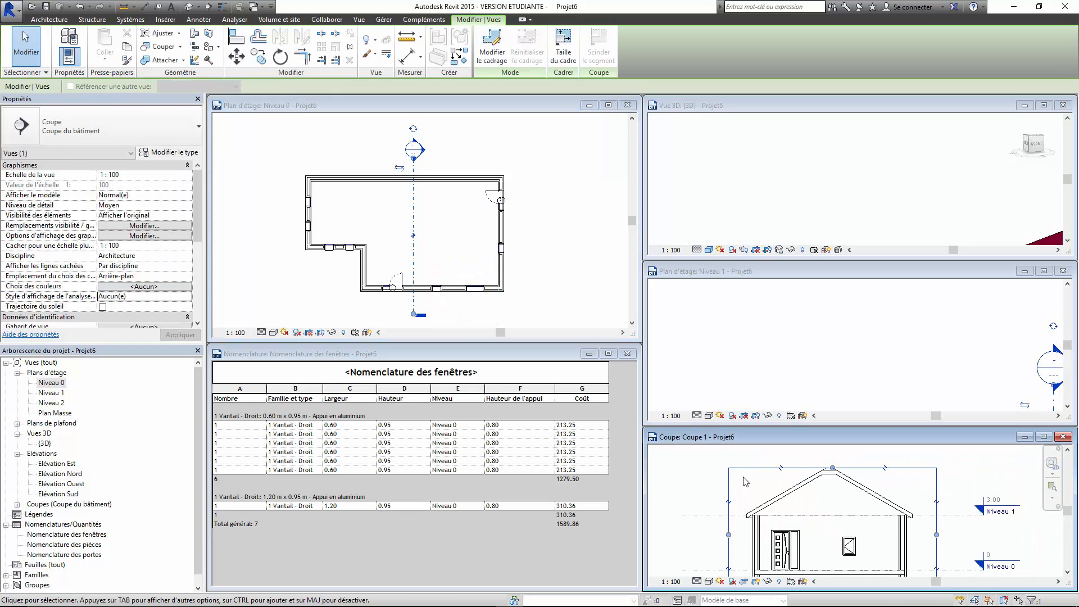
{"action": "left_click_drag", "start_coordinate": [835, 456], "coordinate": [834, 452]}
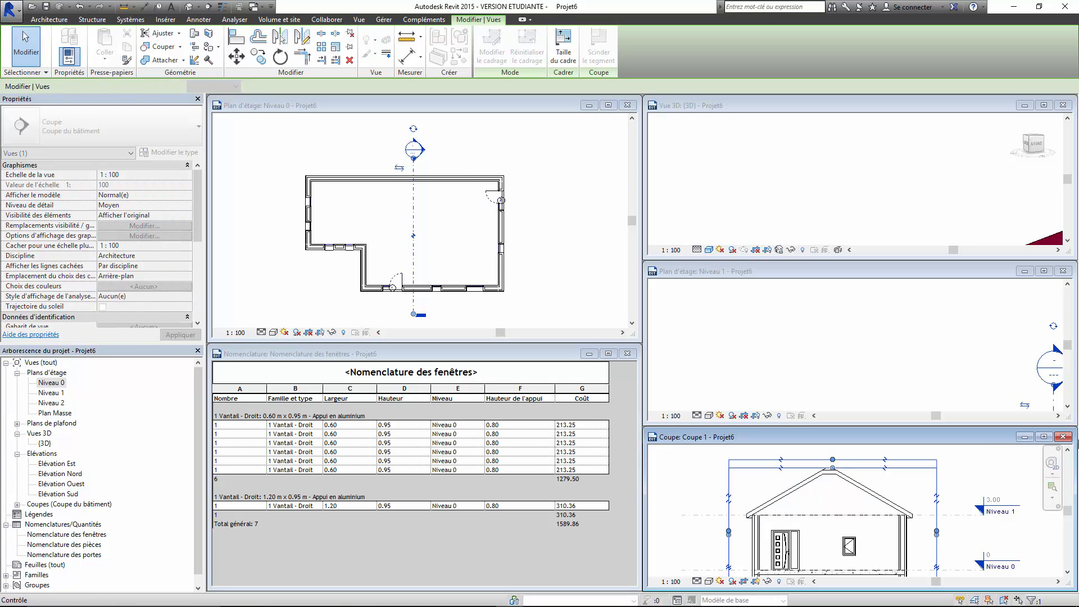
Close the Niveau 1 plan view and tile the remaining open views again.
{"action": "left_click", "coordinate": [1063, 271]}
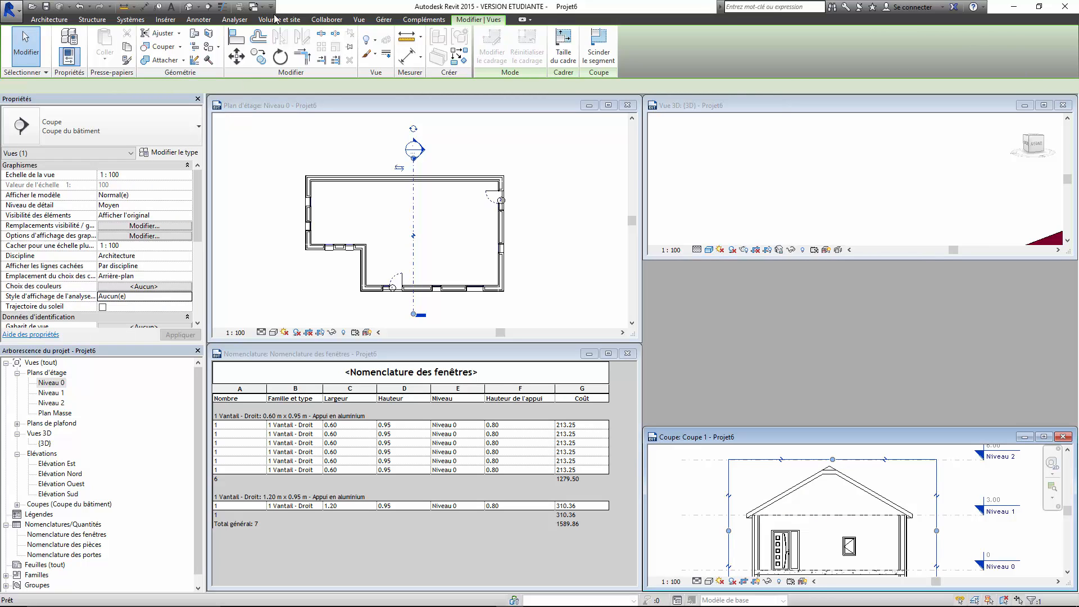
{"action": "left_click", "coordinate": [358, 19]}
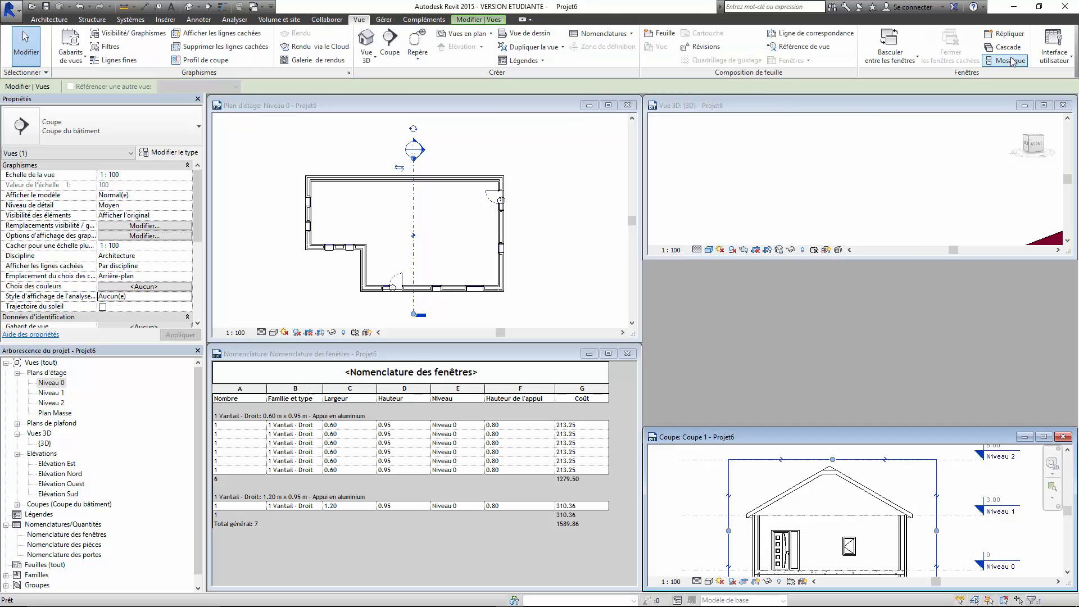
{"action": "left_click", "coordinate": [1005, 61]}
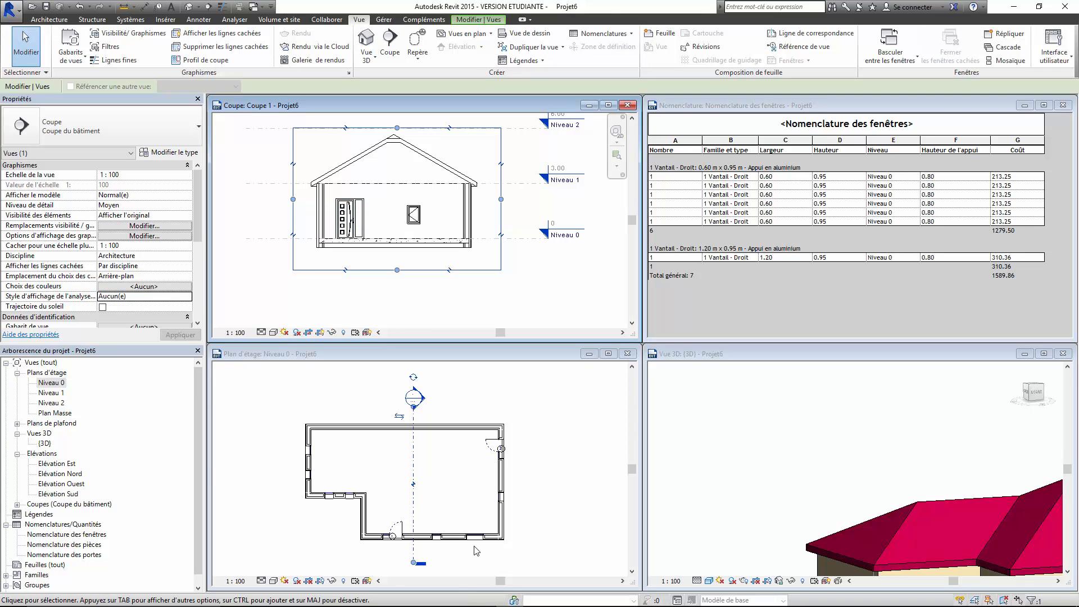
In the Niveau 0 plan, change the south wall window nearest the door to the 1.20 m x 0.95 m type and display the building in 3D.
{"action": "left_click", "coordinate": [440, 542]}
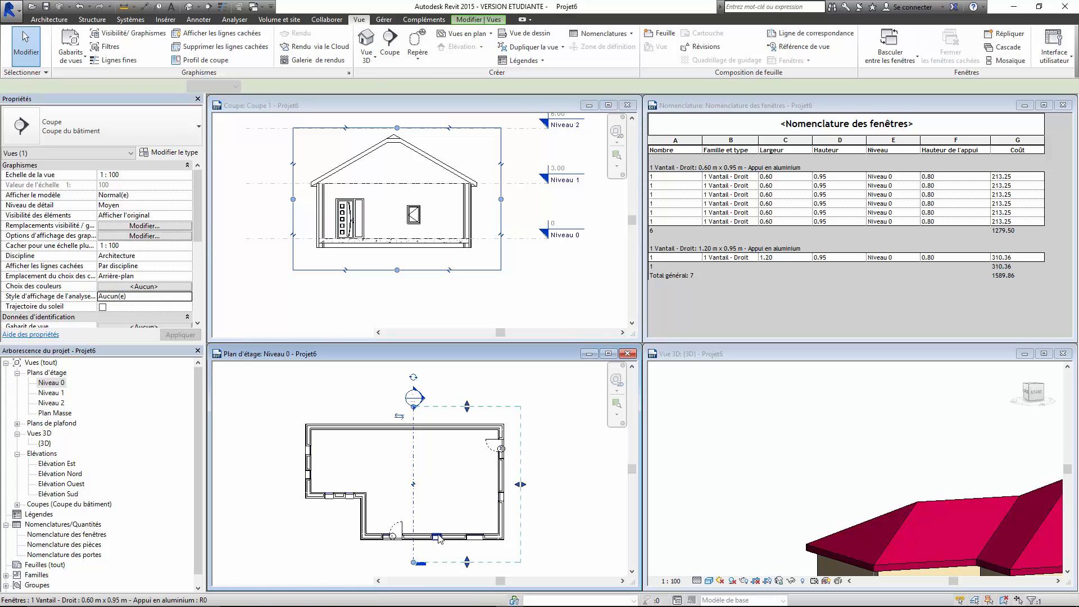
{"action": "left_click", "coordinate": [438, 537]}
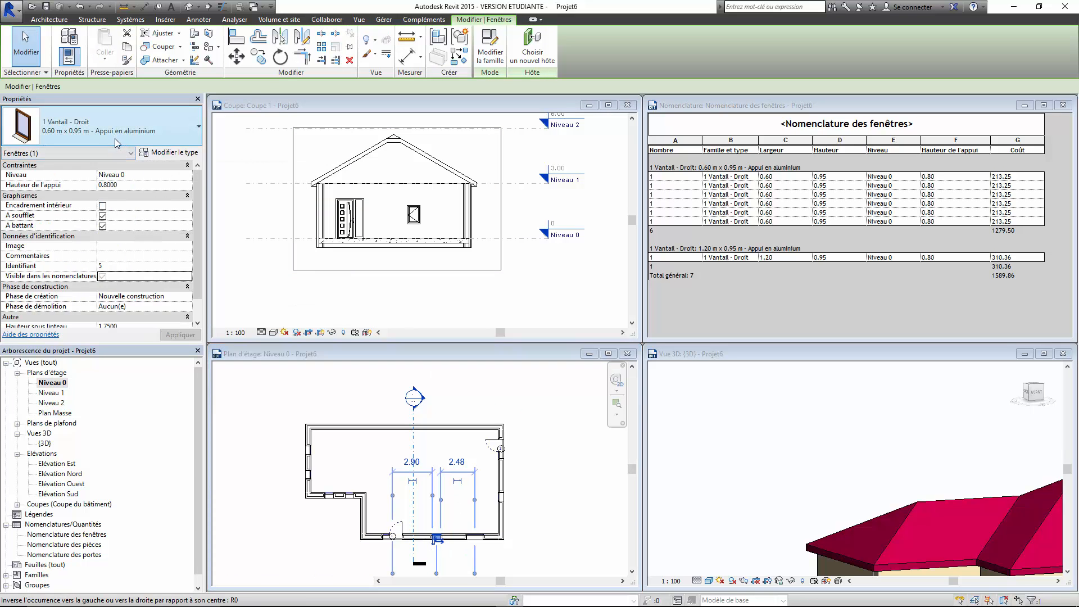
{"action": "left_click", "coordinate": [84, 132]}
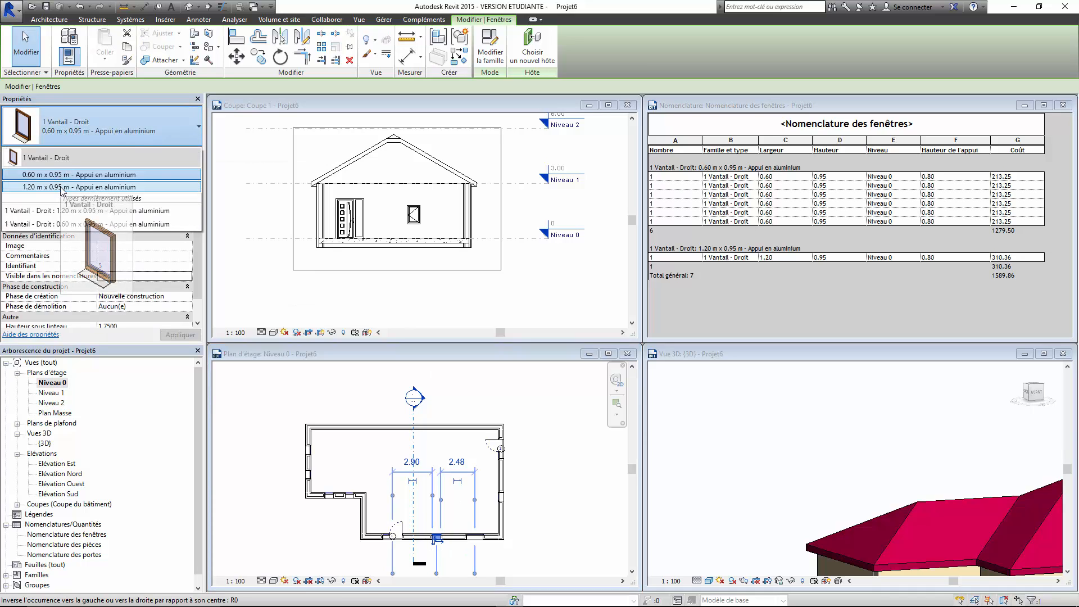
{"action": "left_click", "coordinate": [63, 188]}
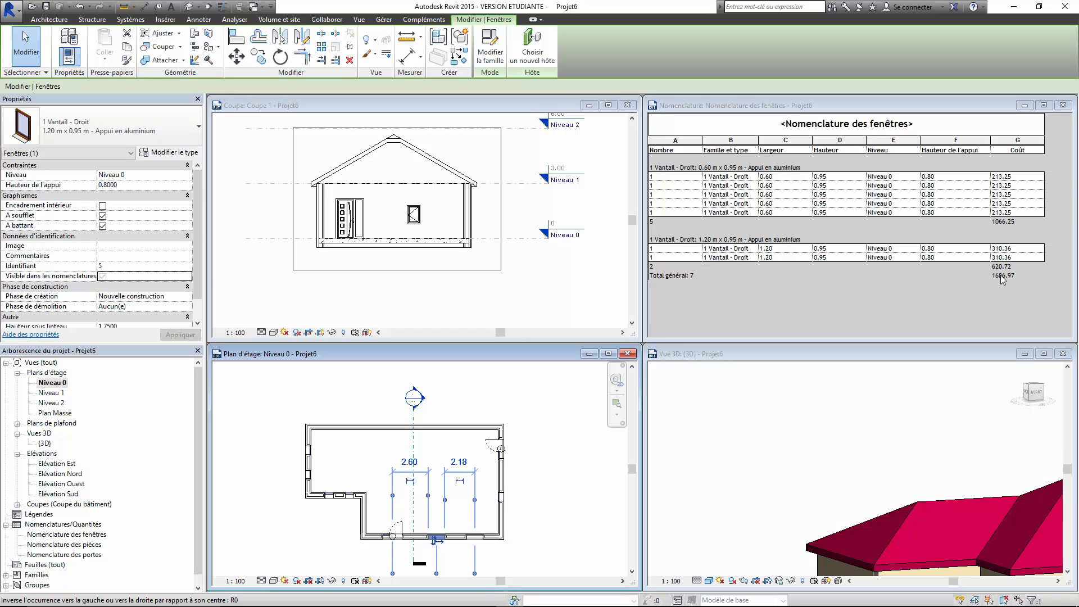
{"action": "scroll", "coordinate": [687, 400], "scroll_direction": "down", "scroll_amount": 5}
{"action": "scroll", "coordinate": [884, 498], "scroll_direction": "up", "scroll_amount": 4}
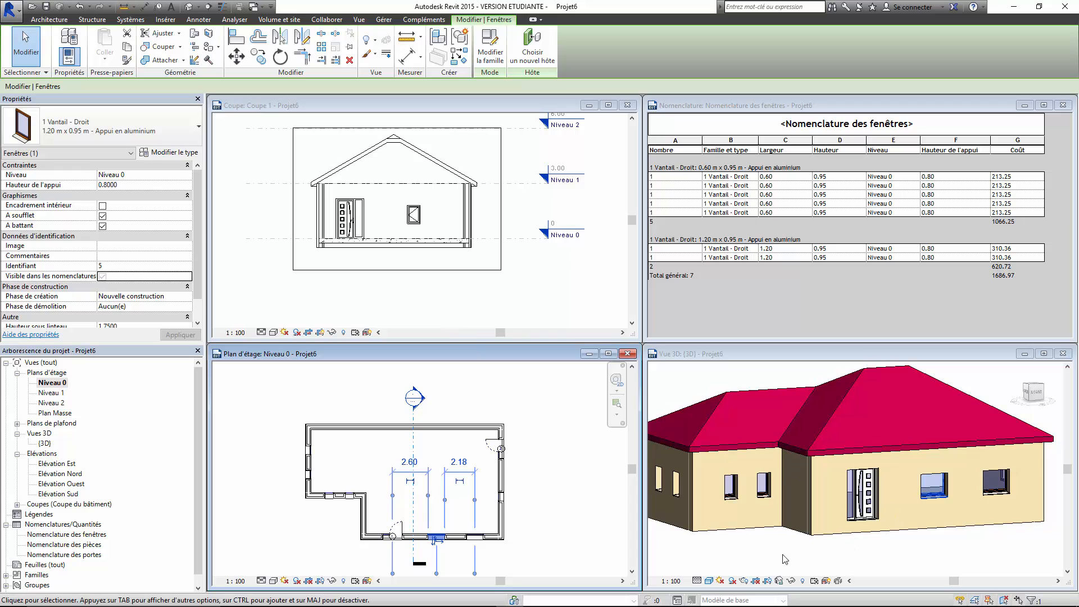
{"action": "left_click", "coordinate": [742, 558]}
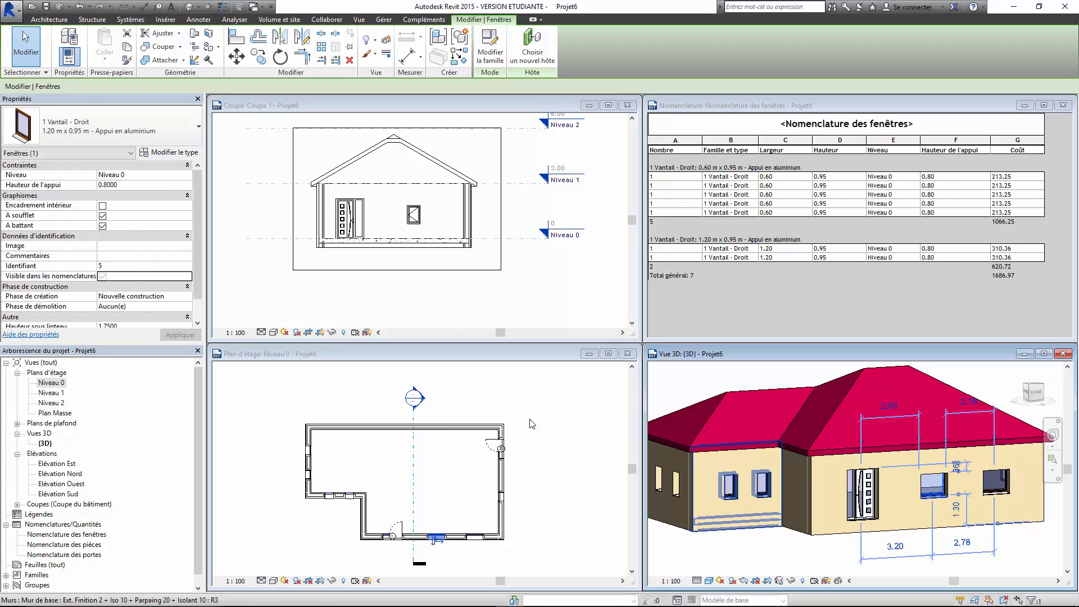